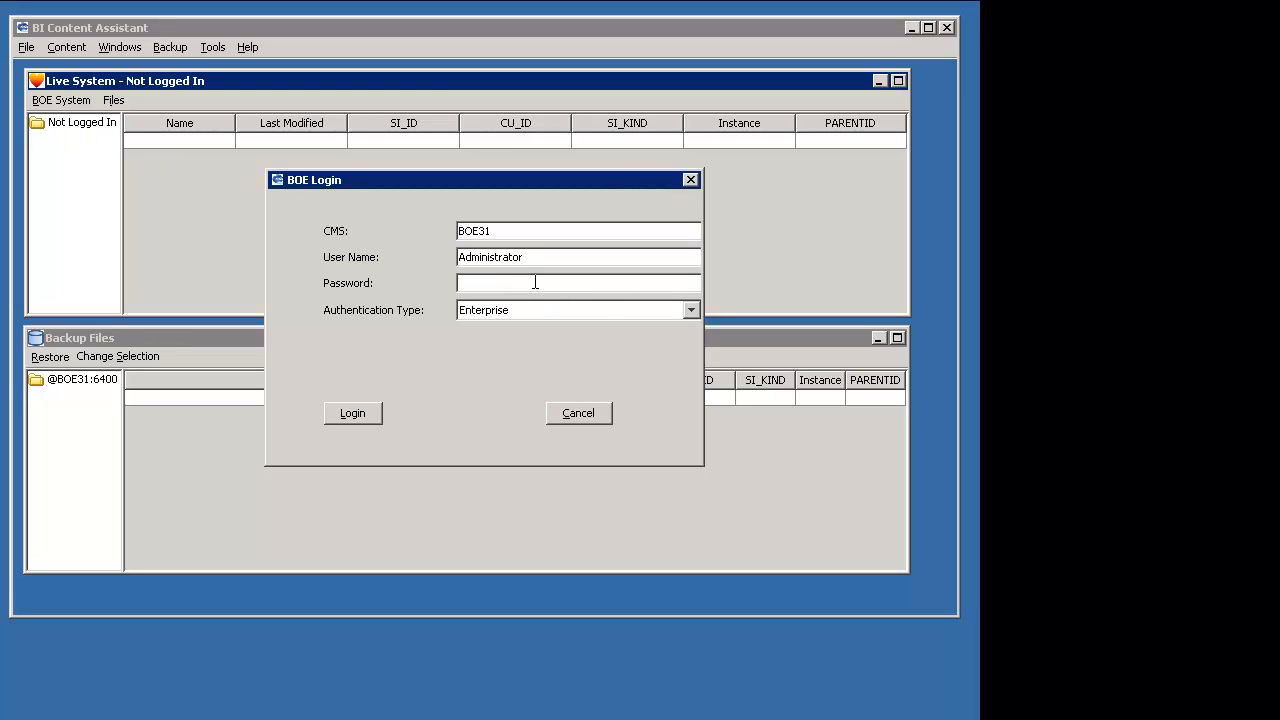
- Enter the account password to log in to CMS BOE31 with Enterprise authentication and start a full backup
text(******)
click(361, 412)
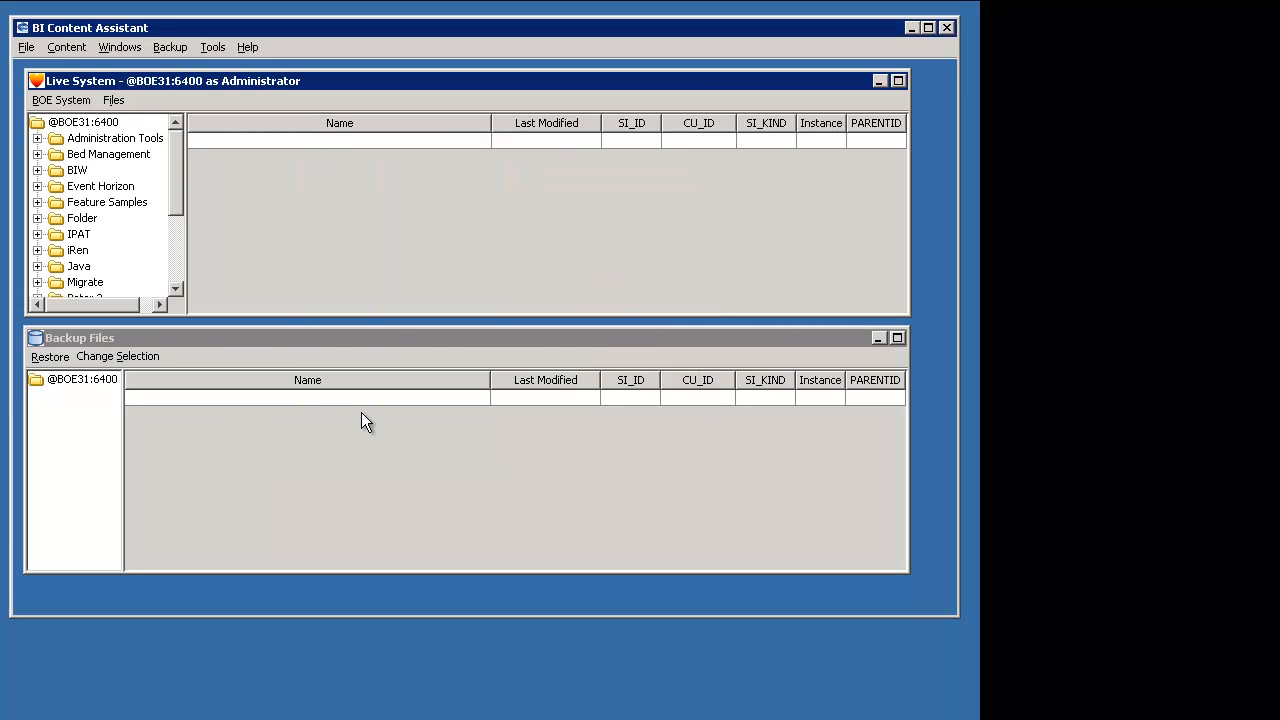
click(178, 49)
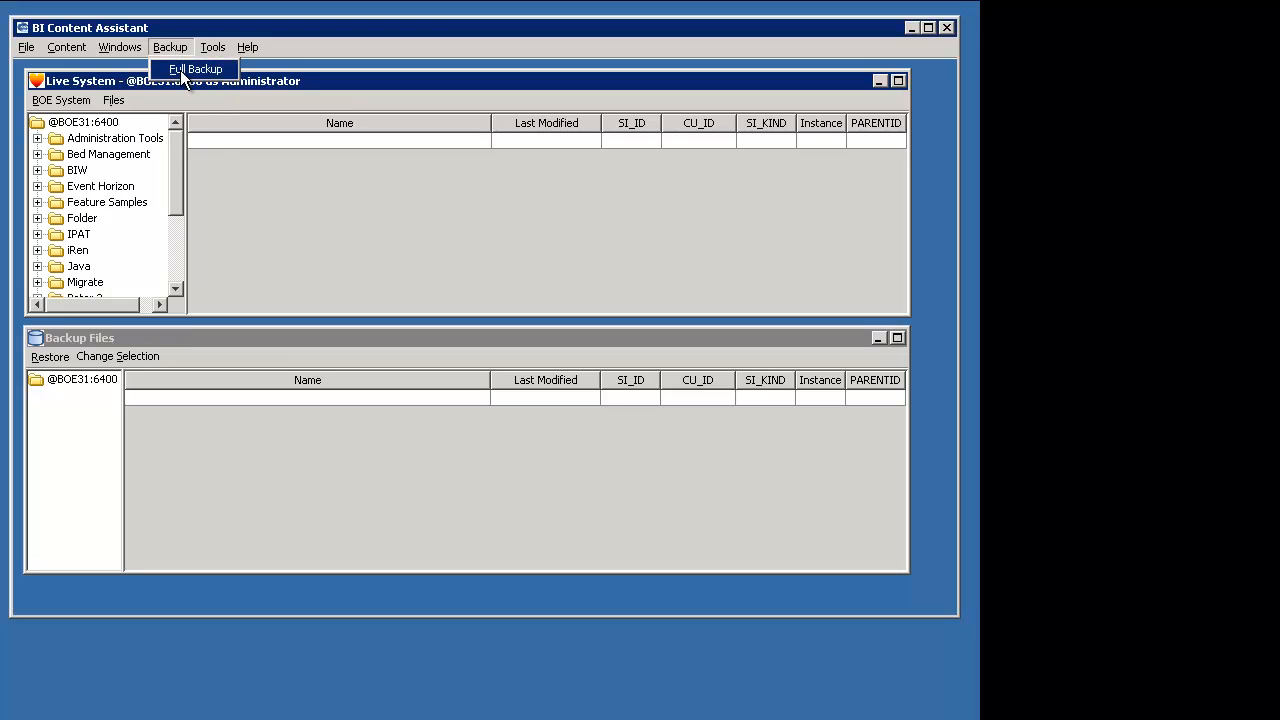
click(182, 71)
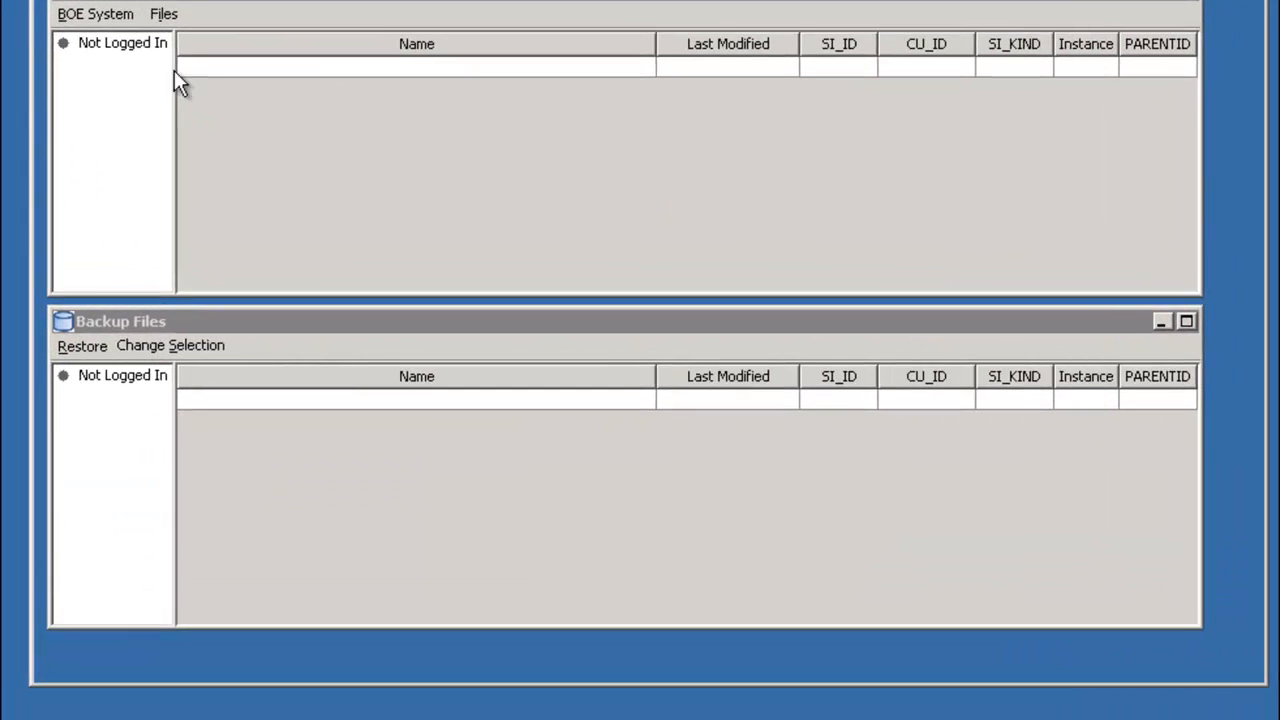
- Log in to the live BOE system on CMS boe31 with Enterprise authentication, entering the account password
click(236, 101)
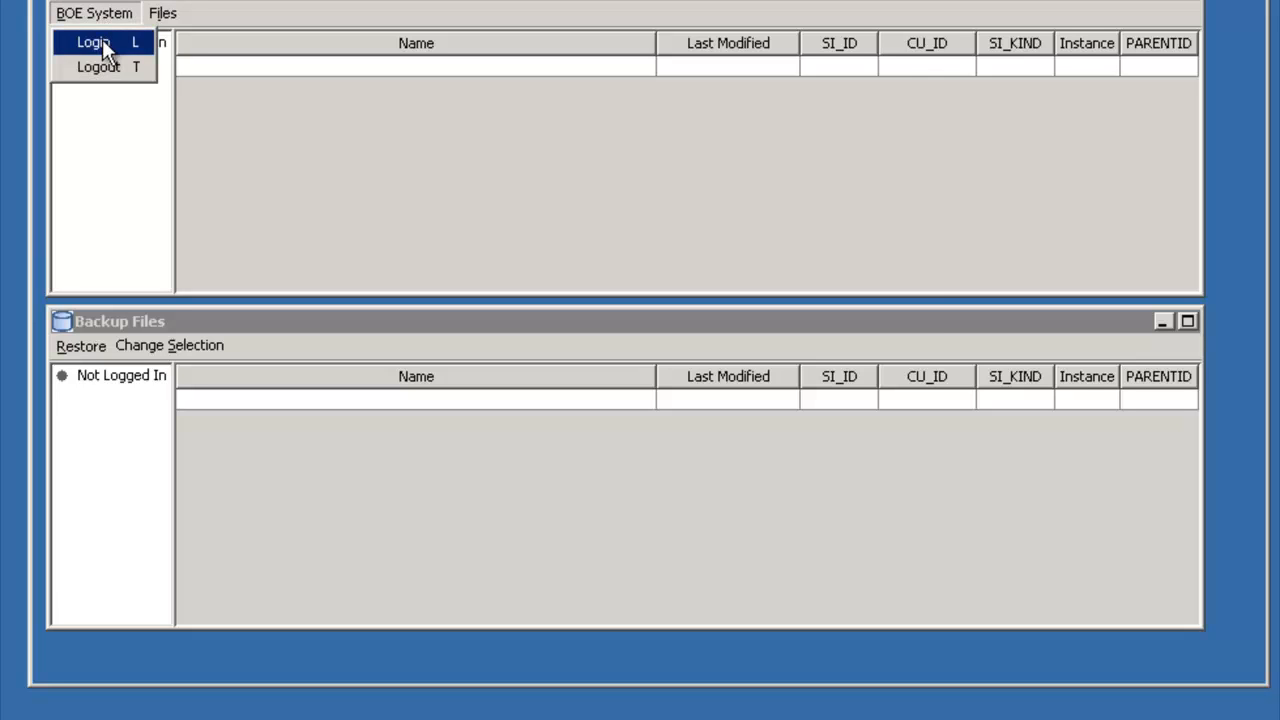
click(102, 40)
click(655, 240)
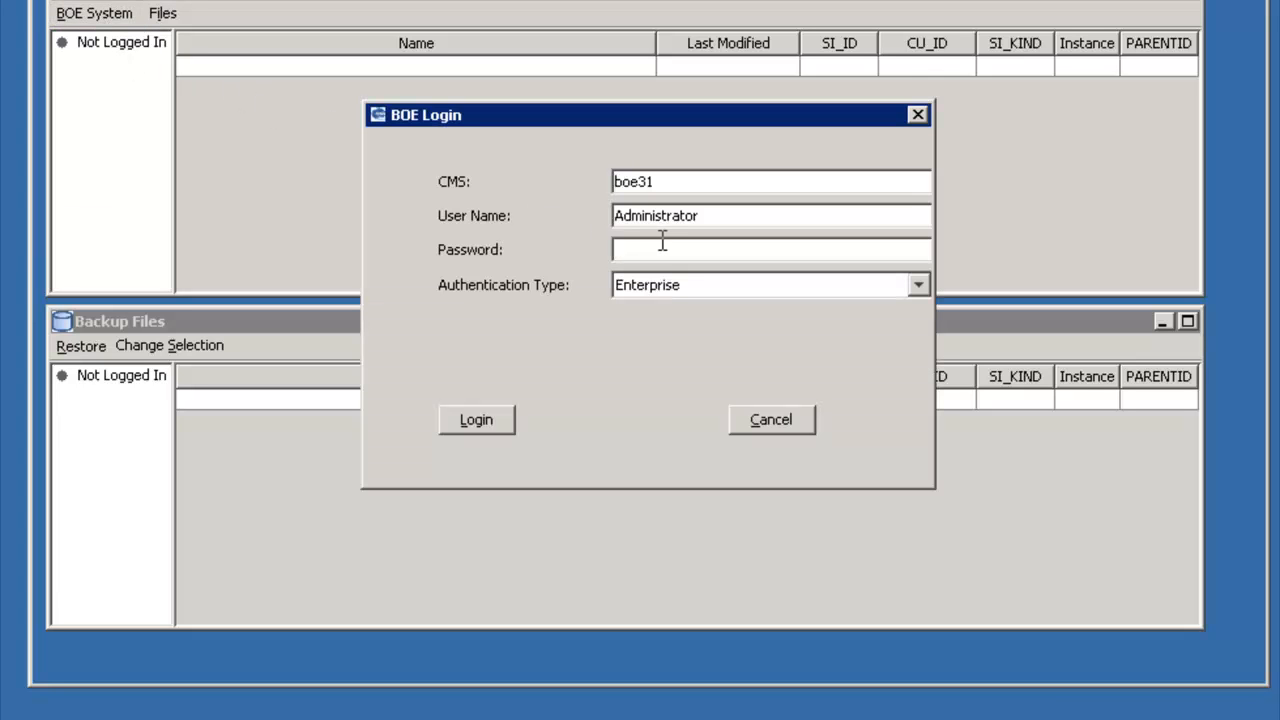
text(******)
click(487, 422)
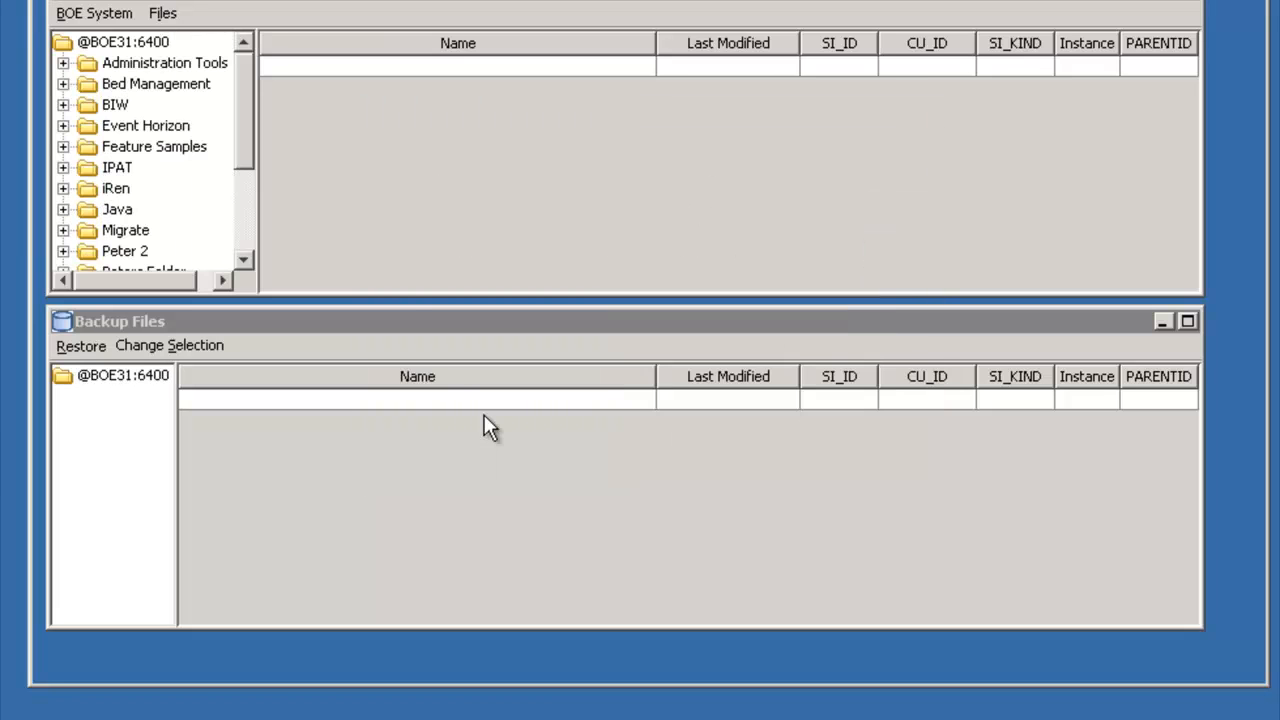
click(136, 131)
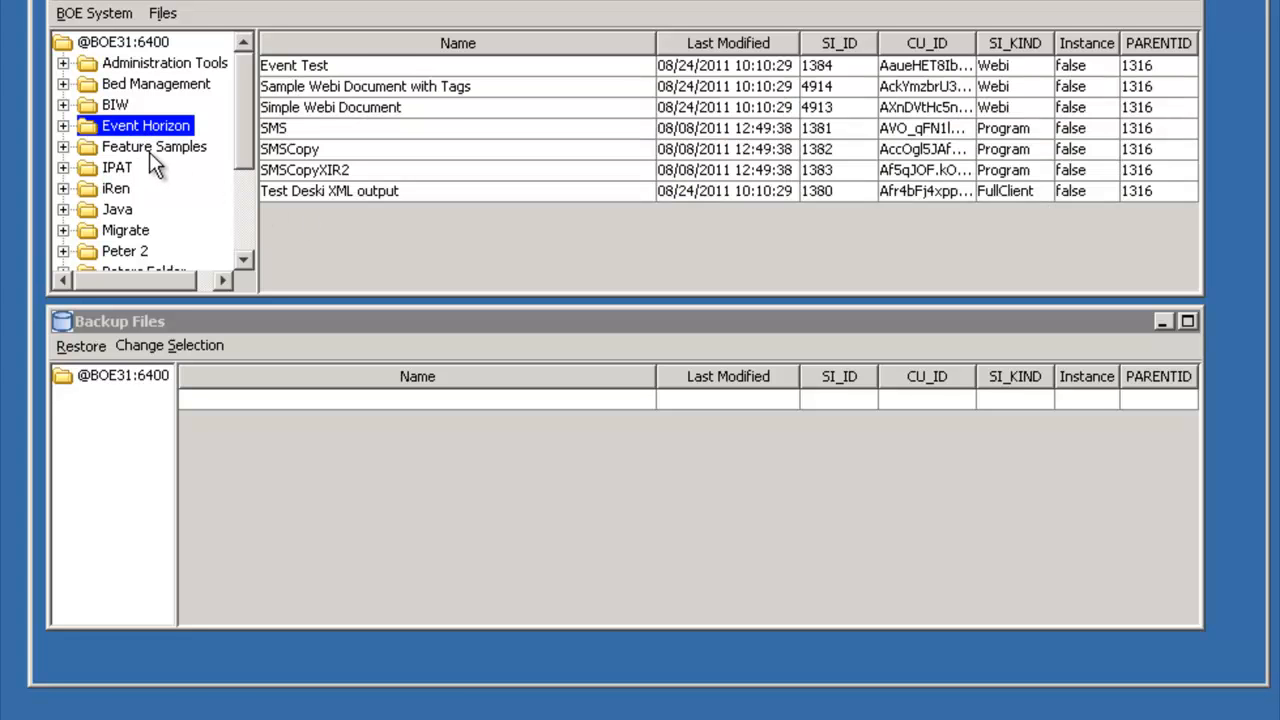
click(149, 148)
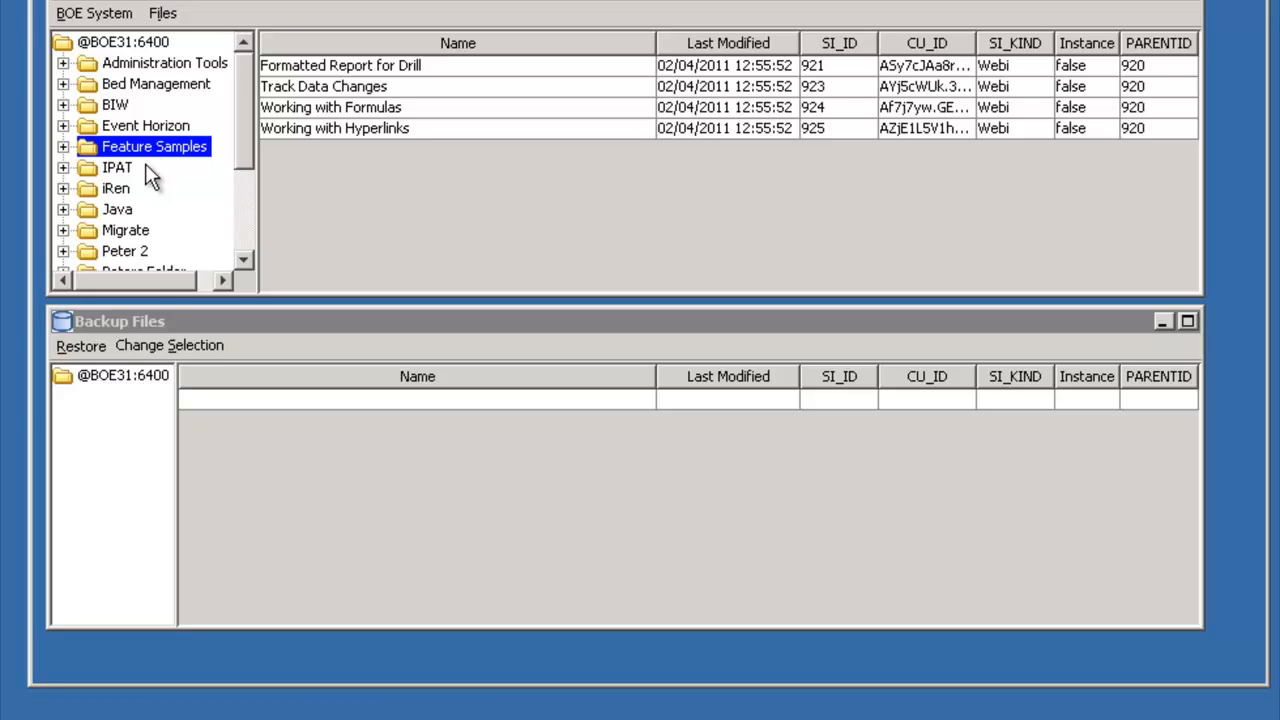
click(187, 349)
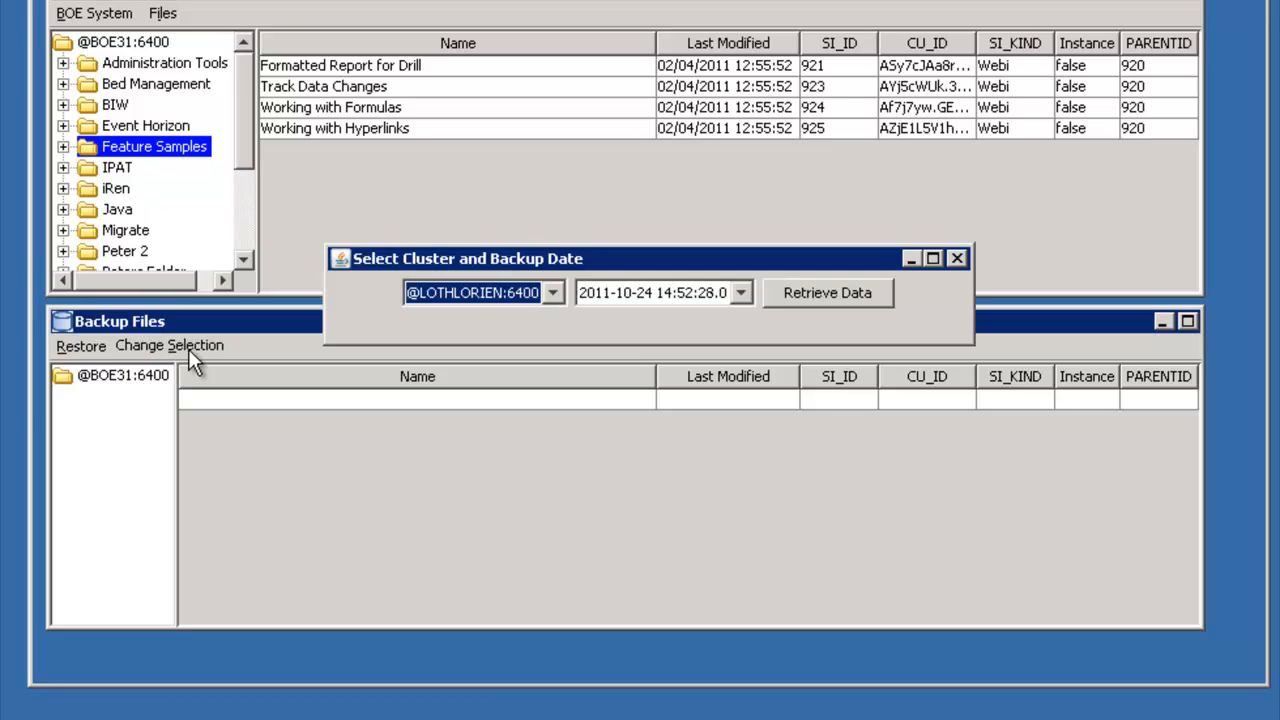
click(553, 292)
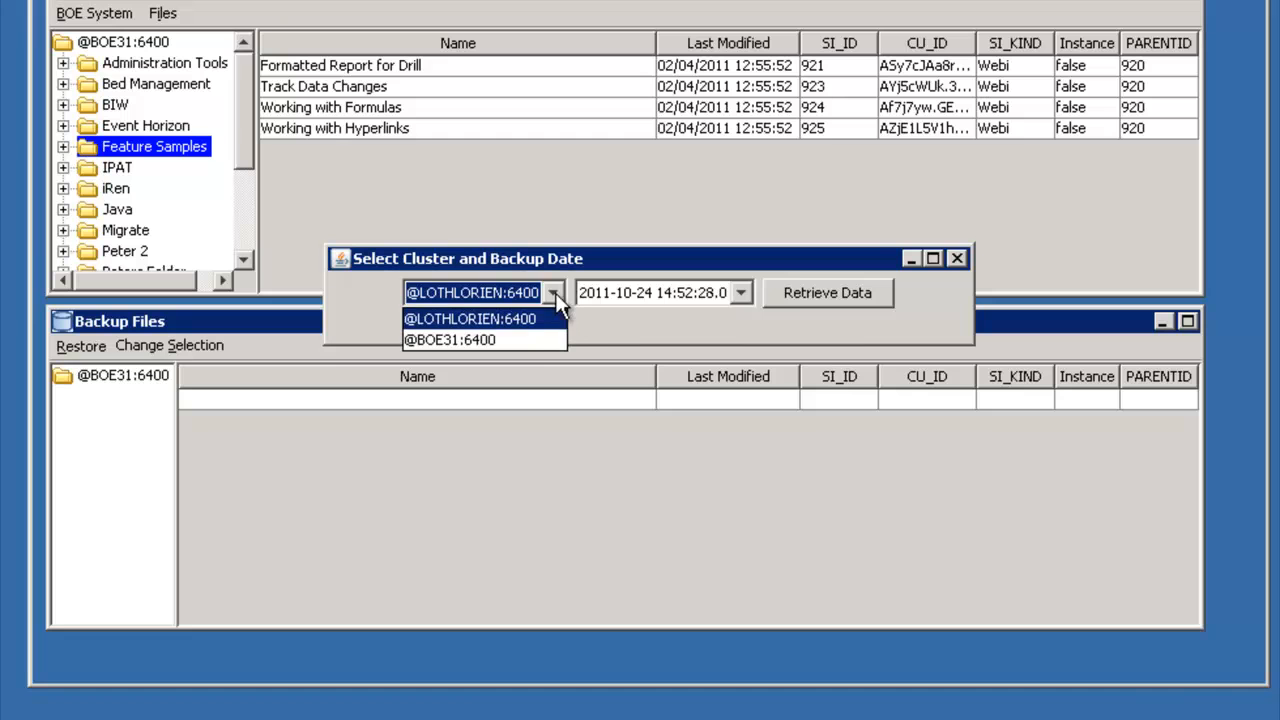
click(524, 333)
click(819, 301)
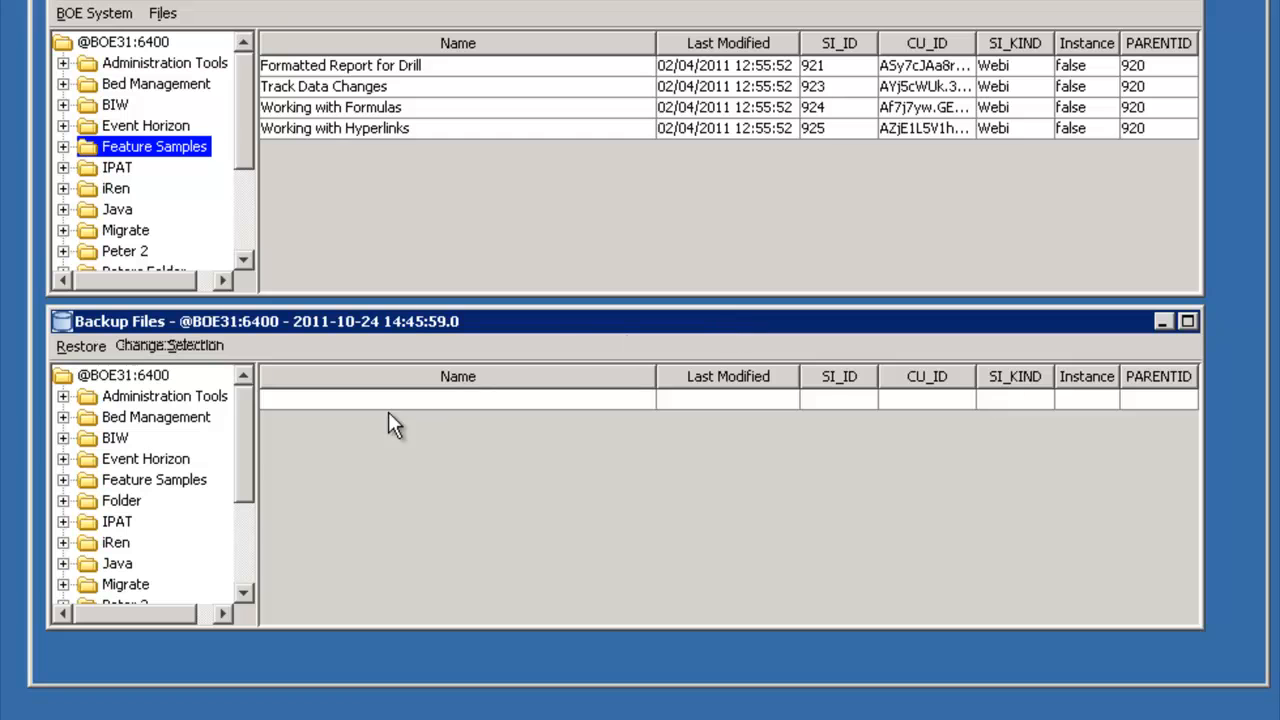
- Restore the Interactive Analysis document from the backup's Feature Samples folder to the live system with overwrite
click(135, 458)
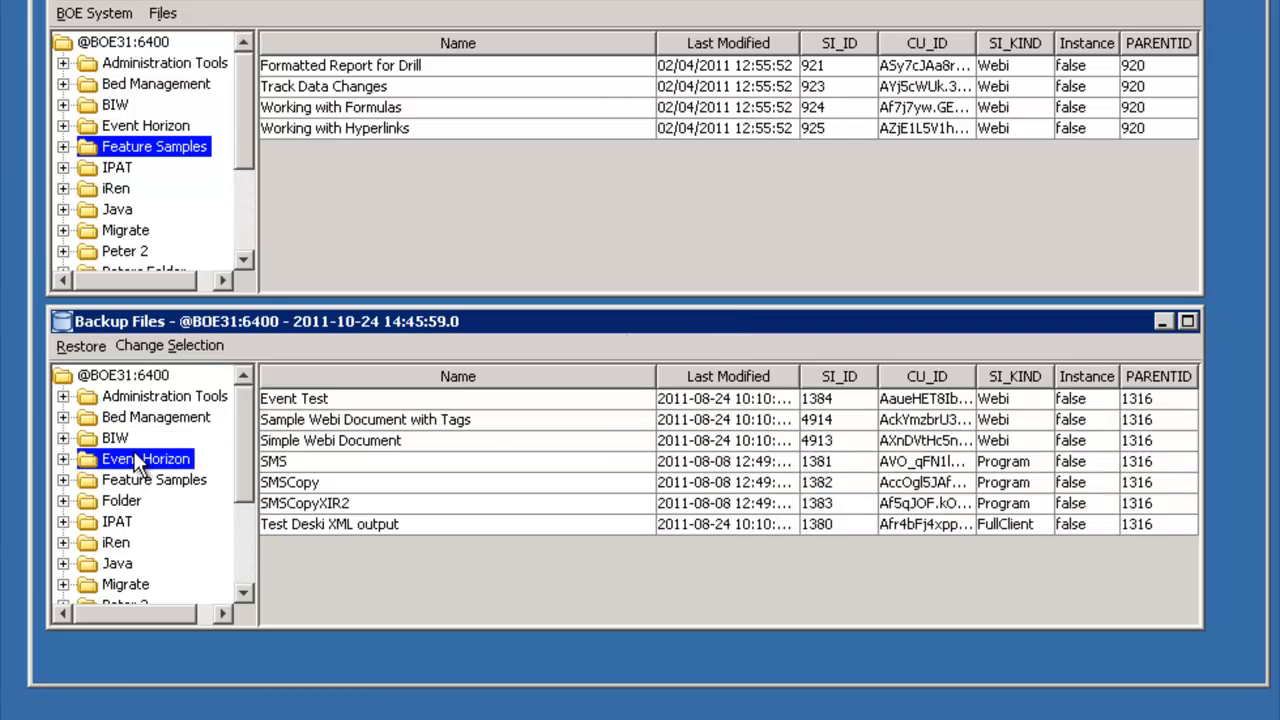
click(118, 484)
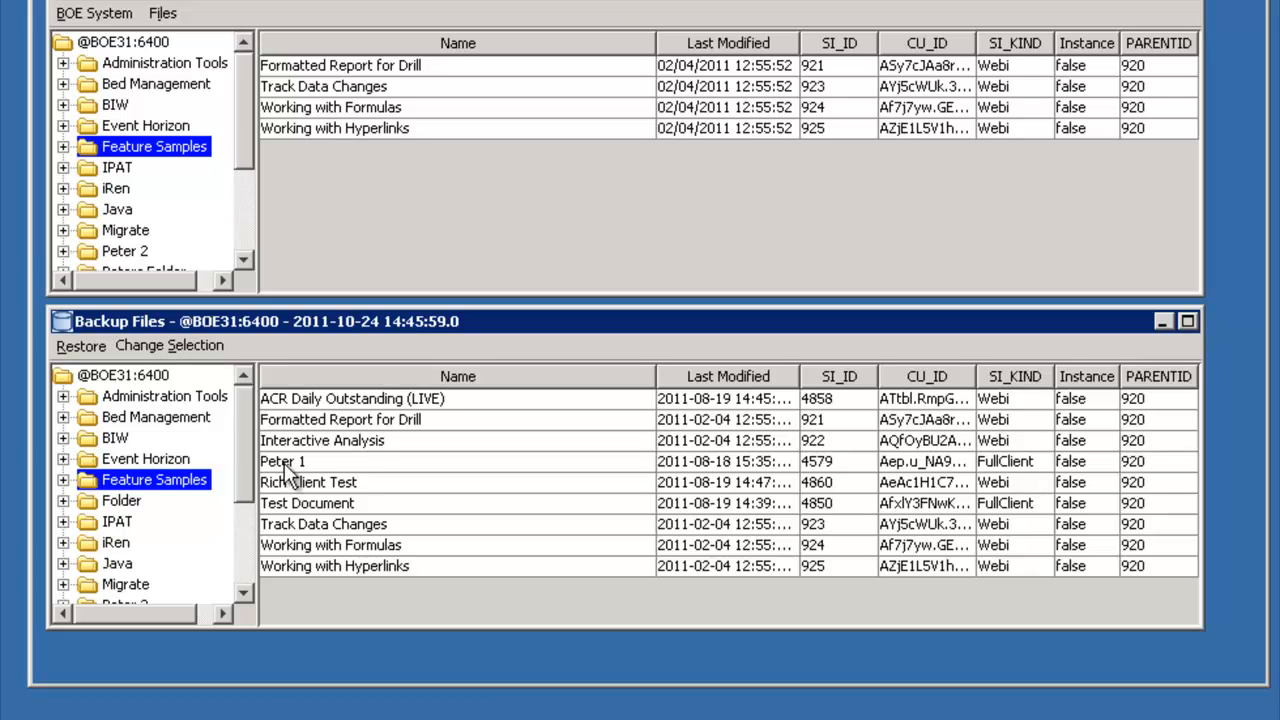
click(314, 440)
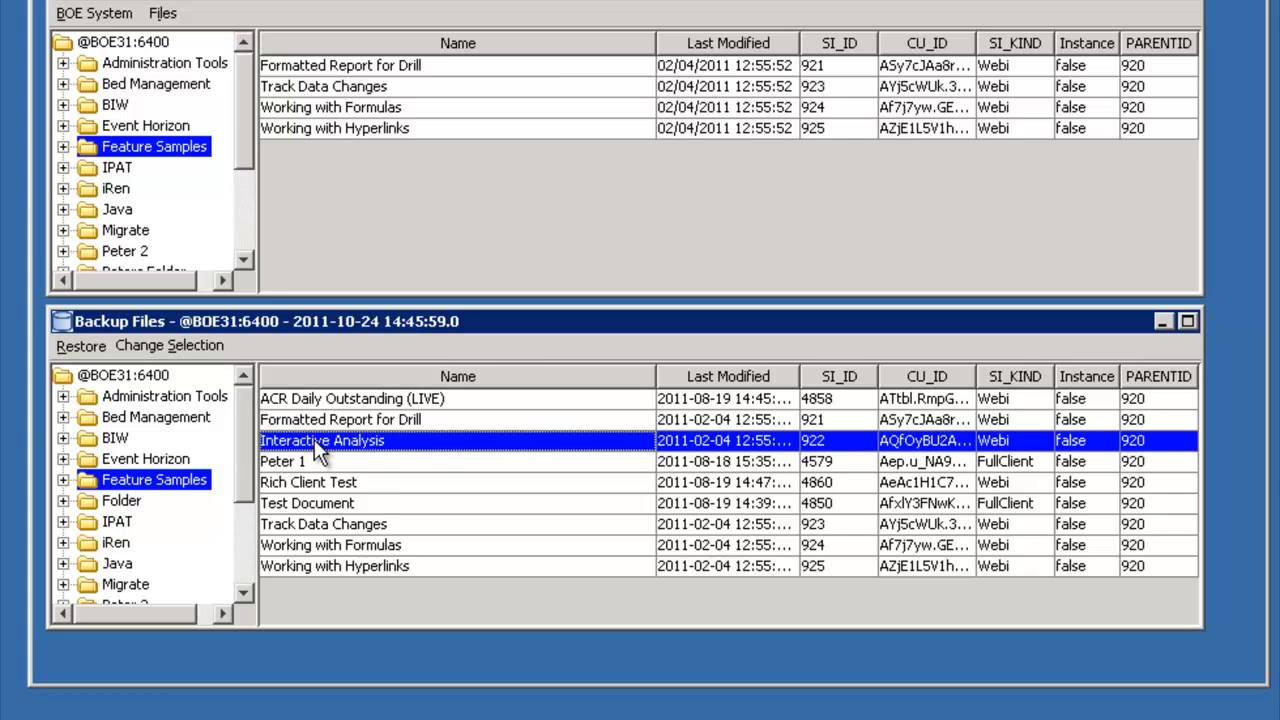
click(81, 346)
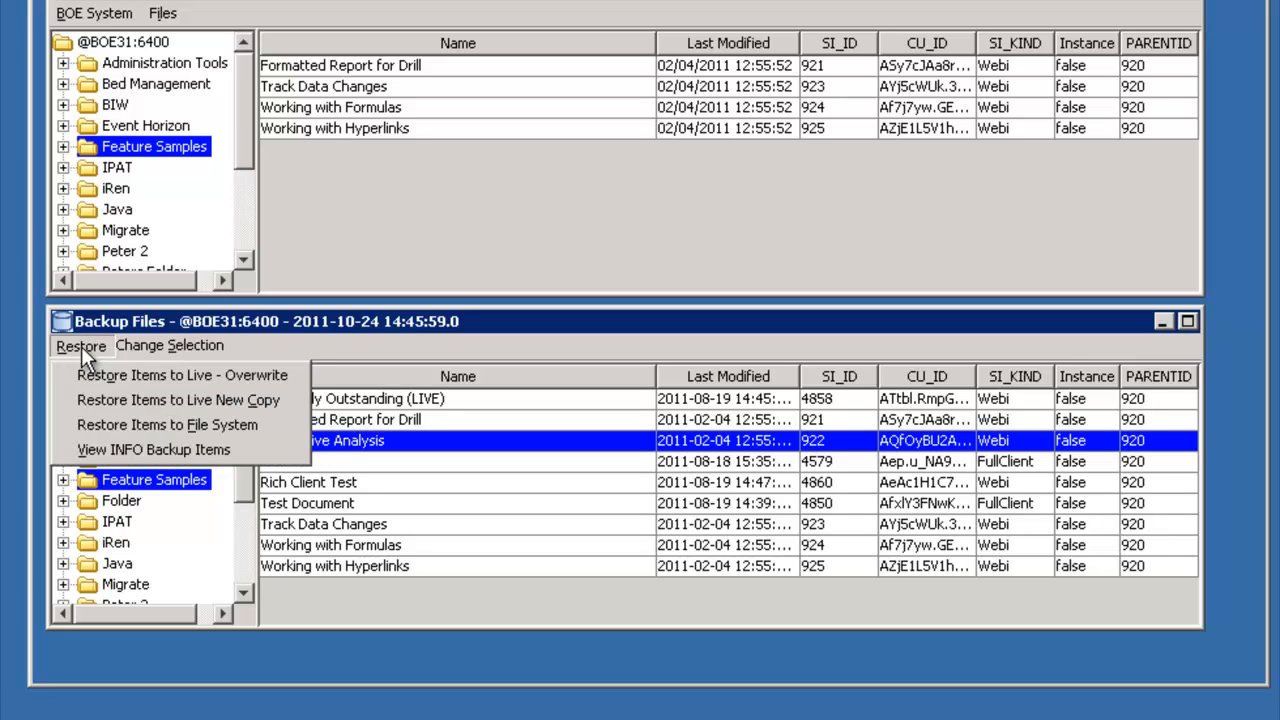
click(295, 372)
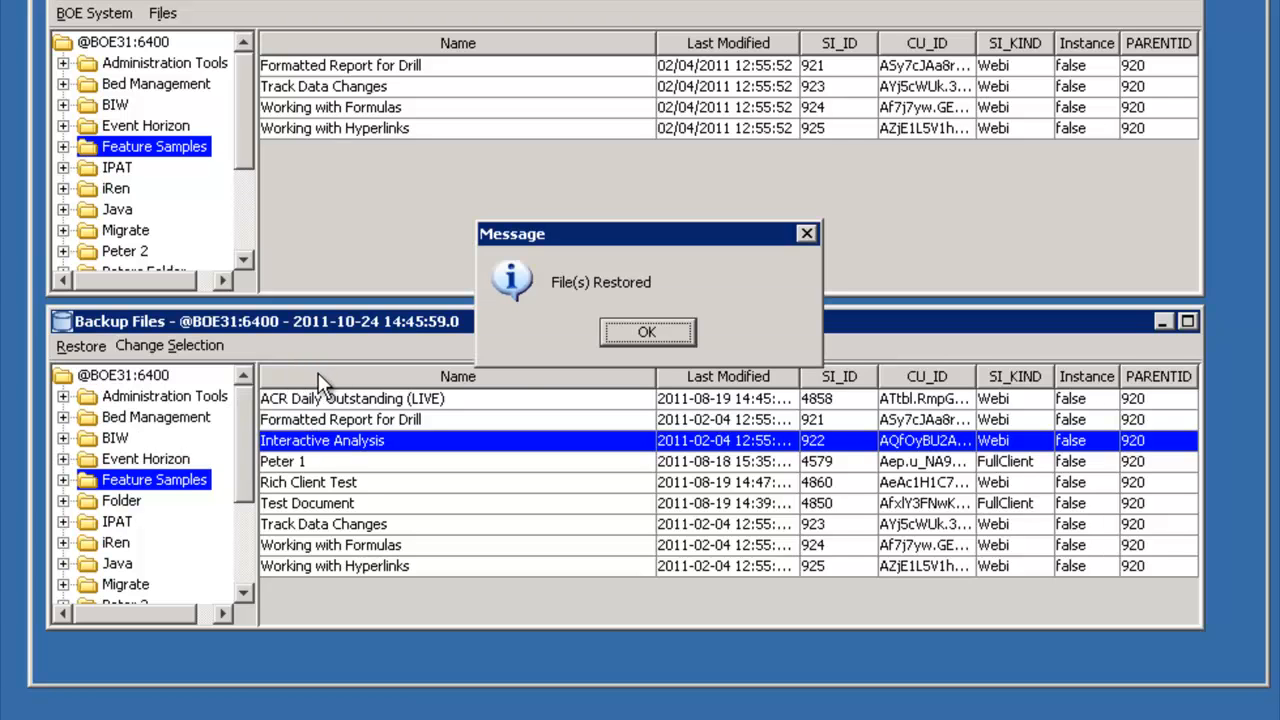
click(656, 336)
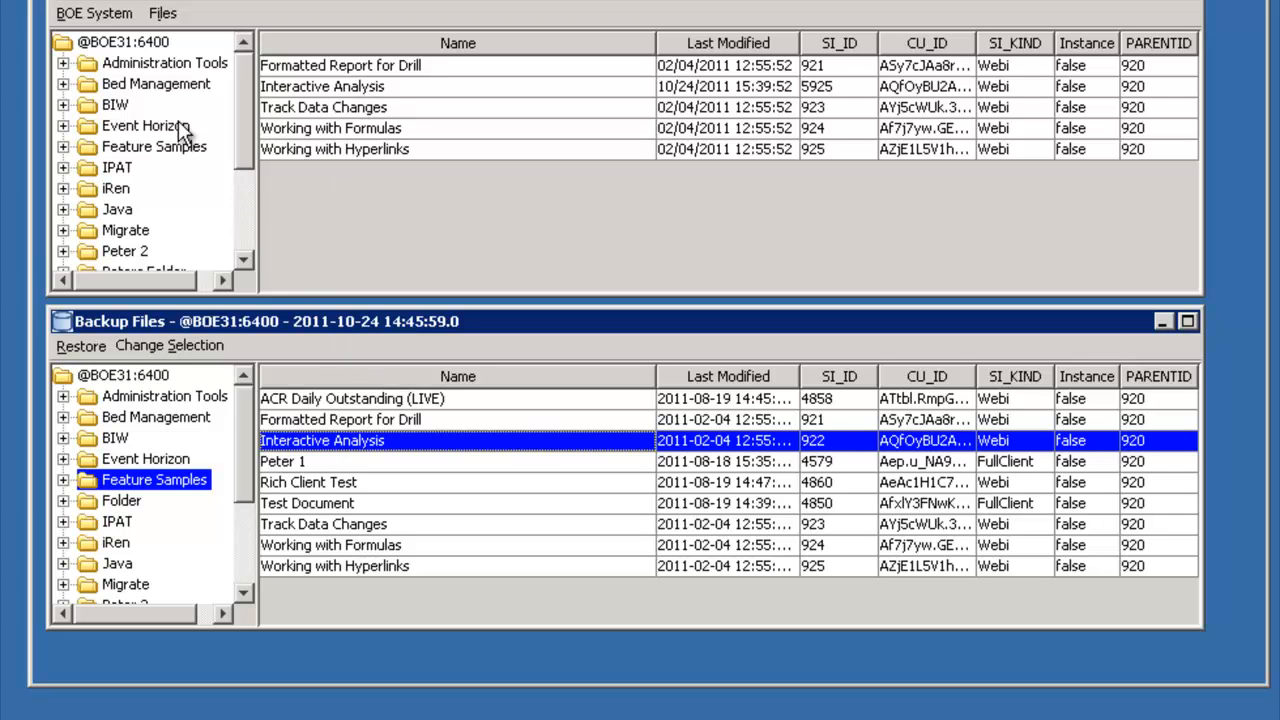
- Restore the backed-up Interactive Analysis document as a new copy in the live BIW folder
click(118, 100)
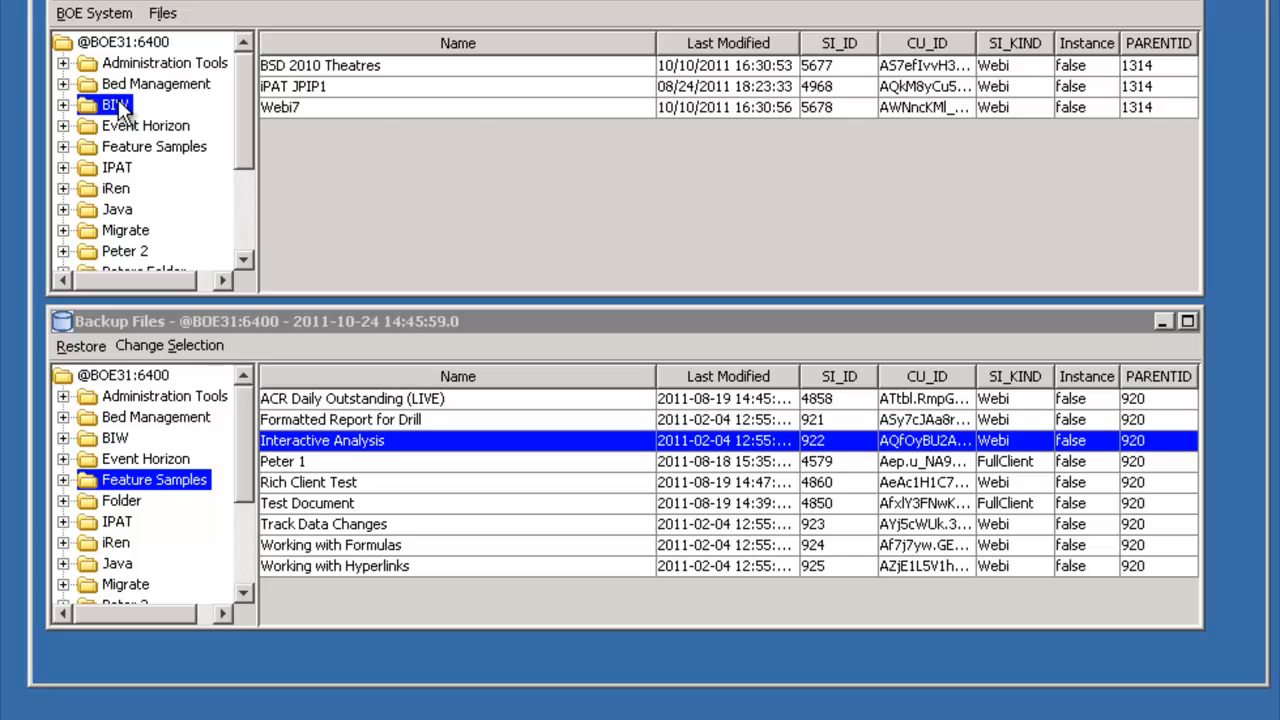
click(104, 349)
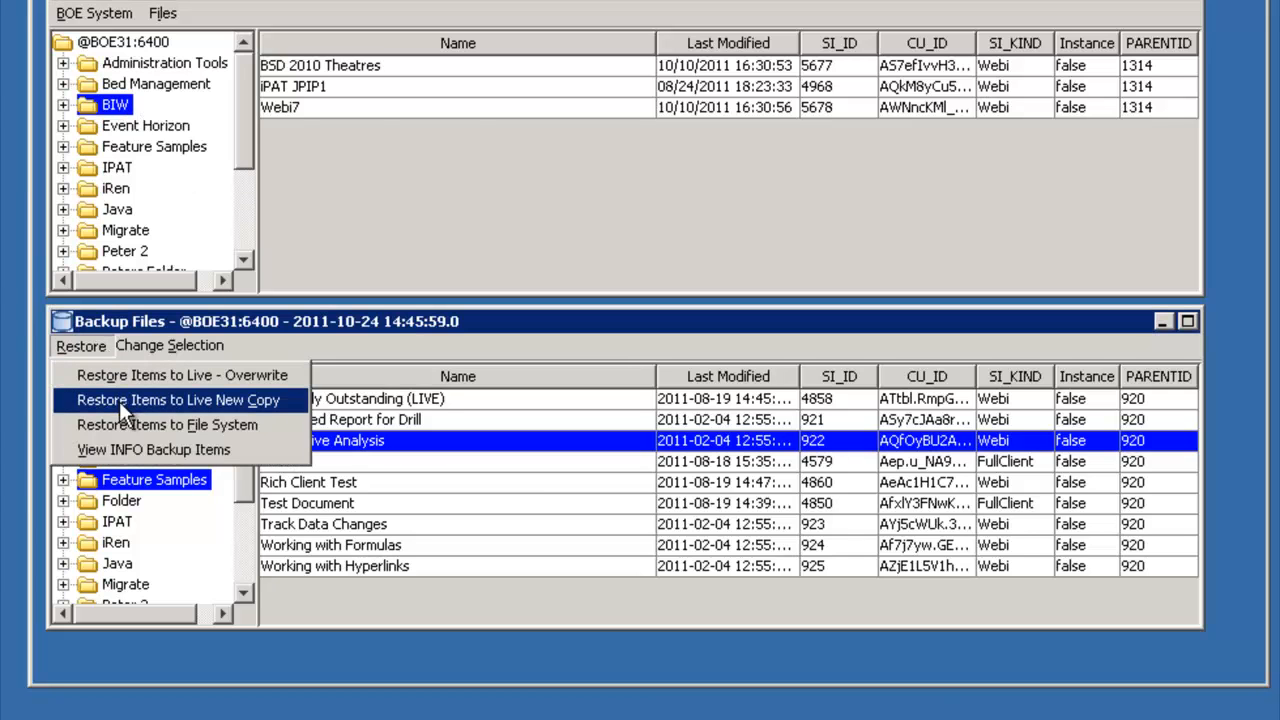
click(293, 401)
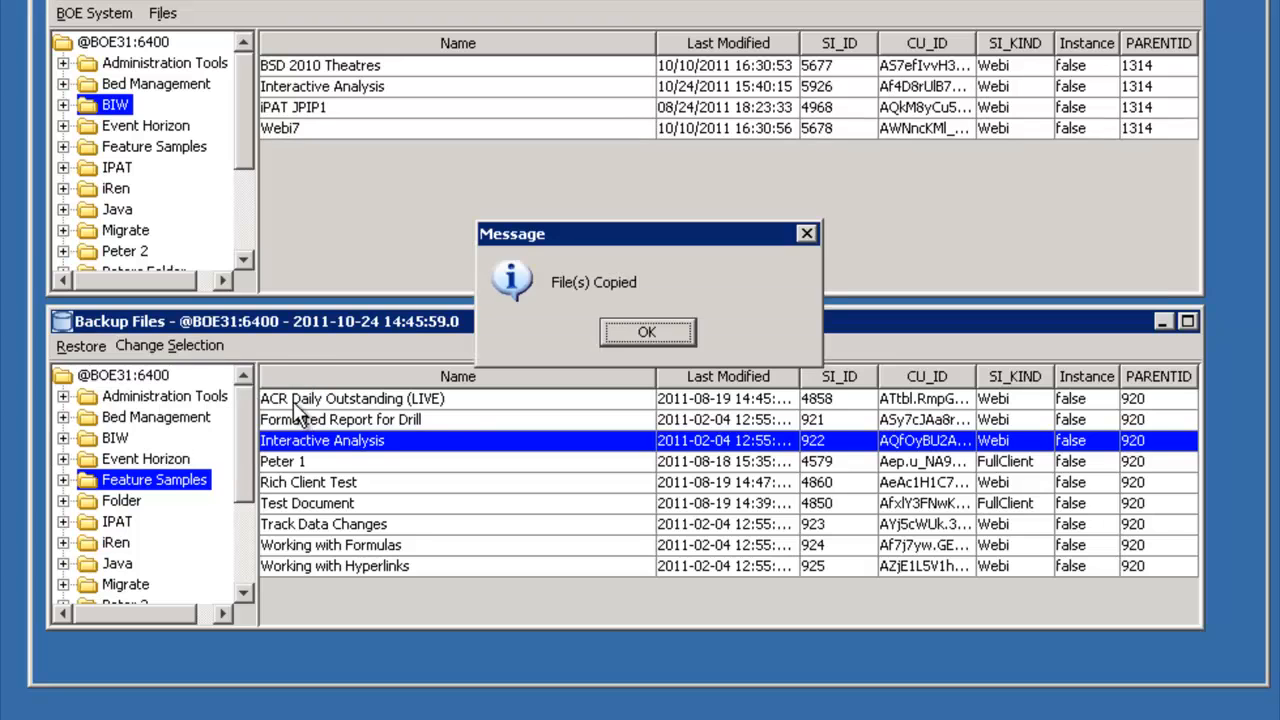
click(646, 334)
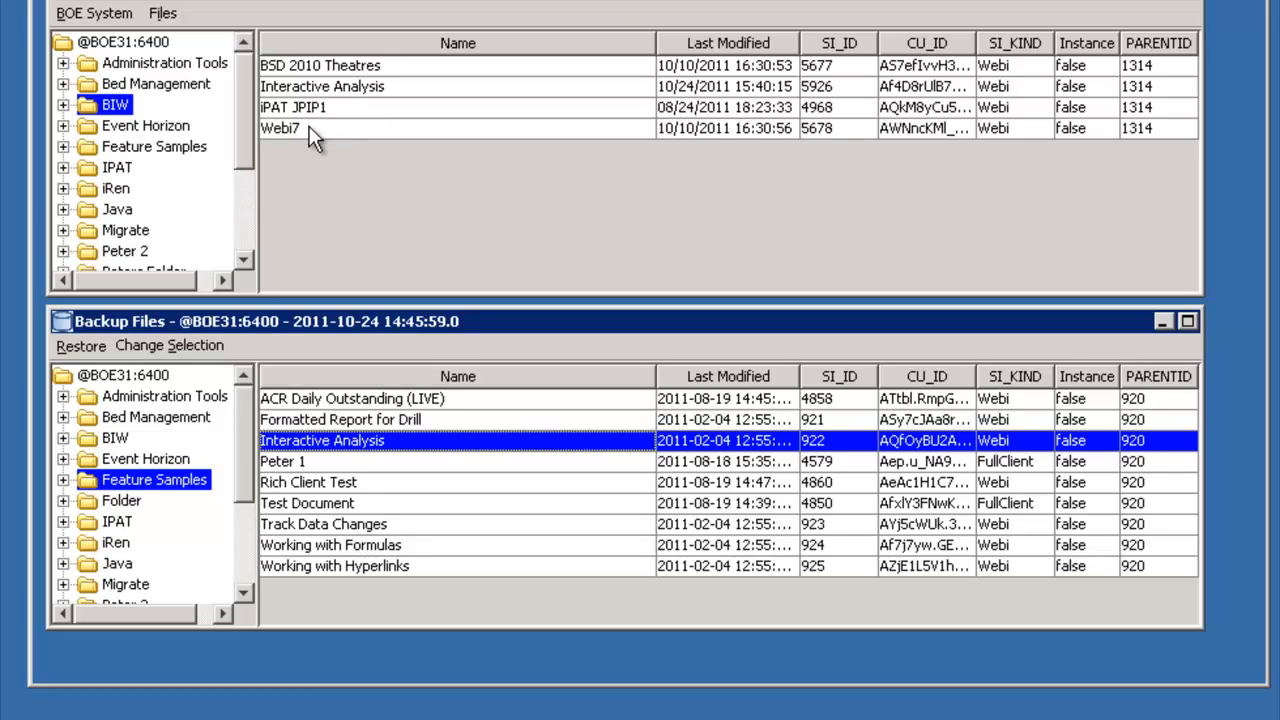
- Restore the non-instance Sample Document from the backup's Folder/SubFolder to live with overwrite, and open the live SubFolder to check it
click(122, 501)
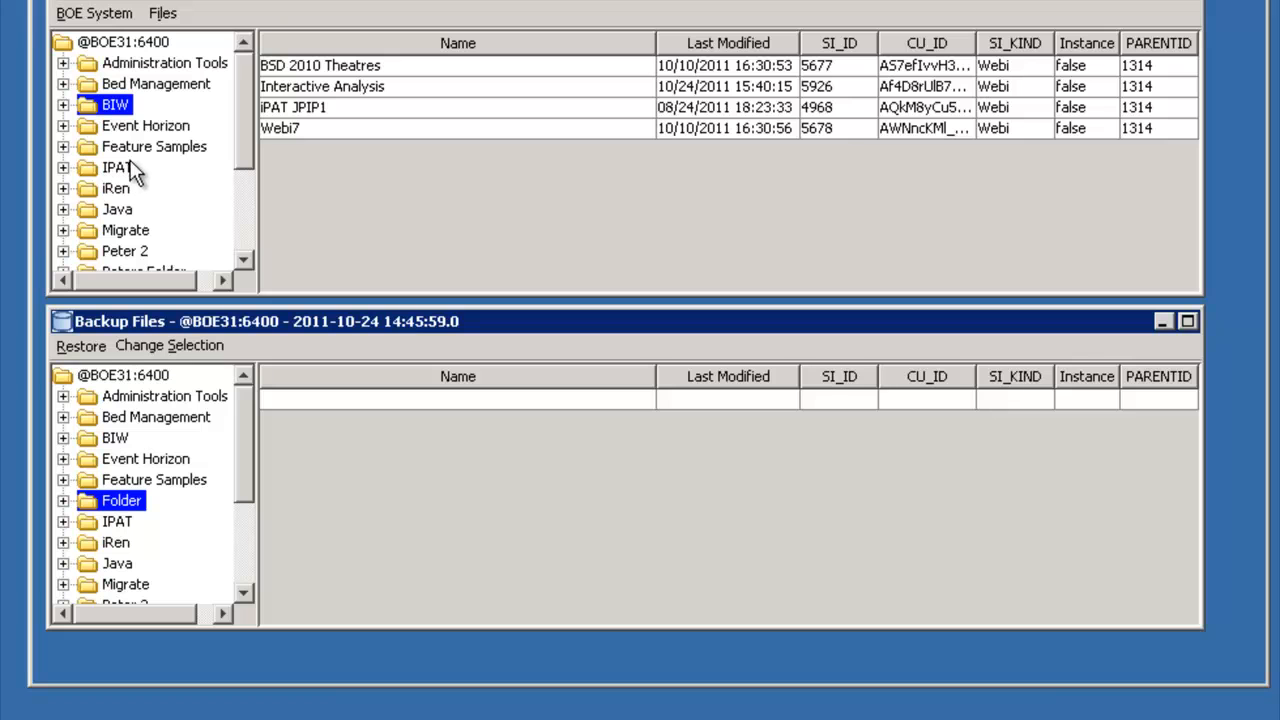
click(63, 502)
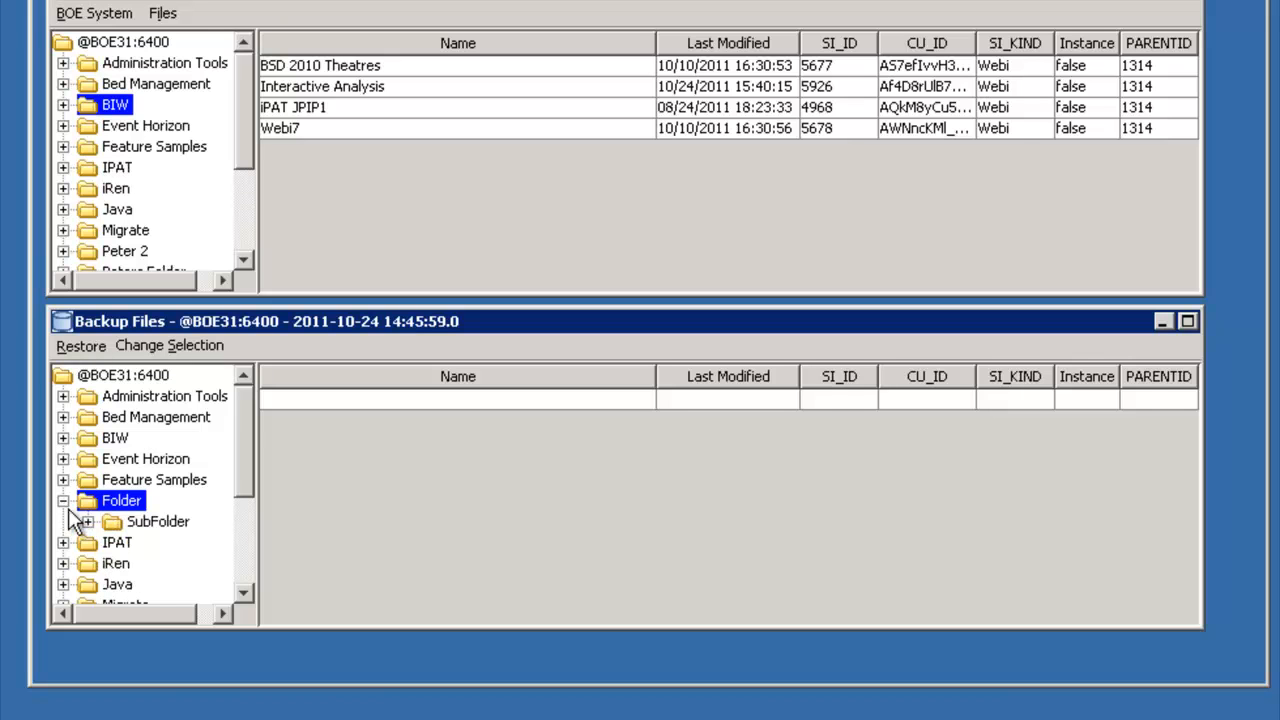
click(140, 522)
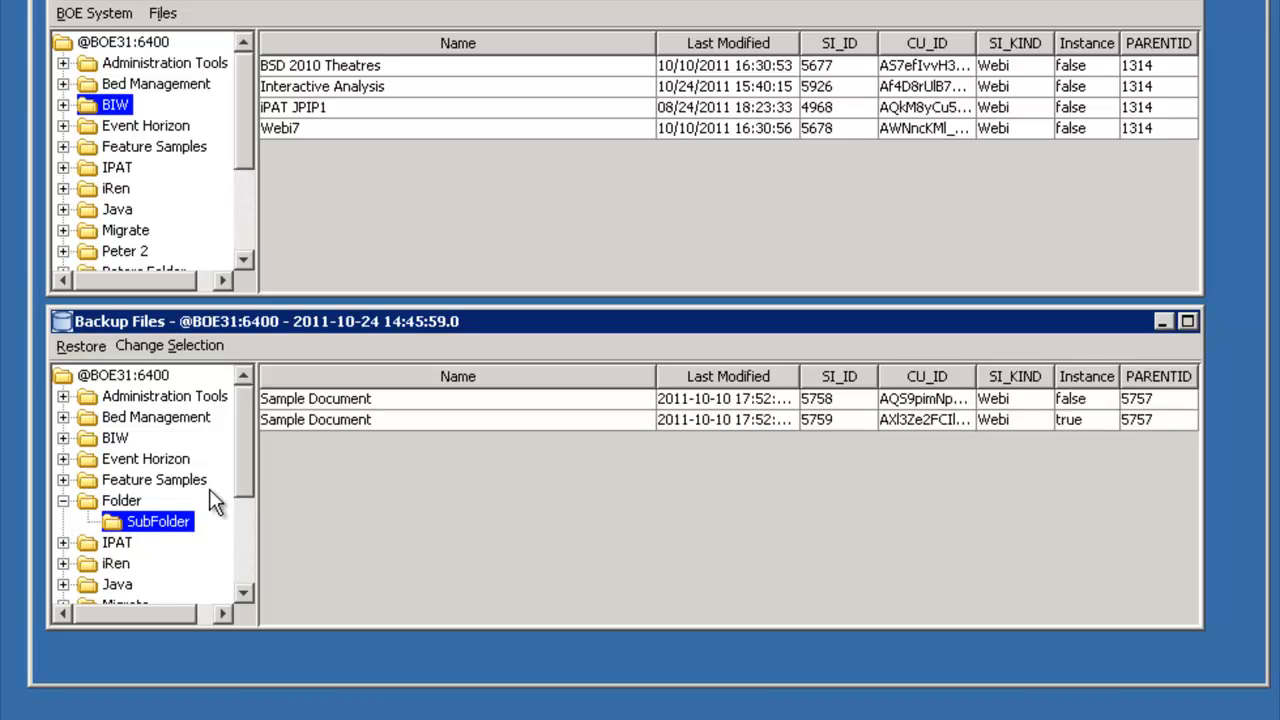
click(307, 400)
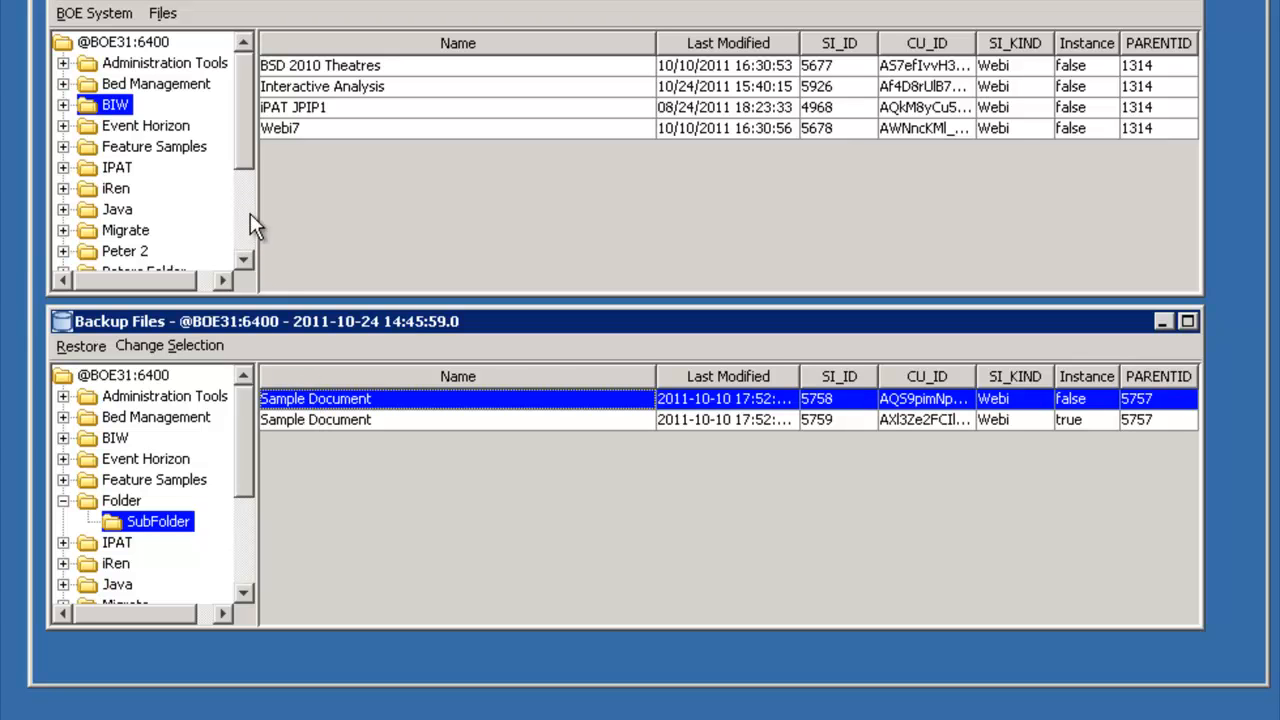
click(75, 347)
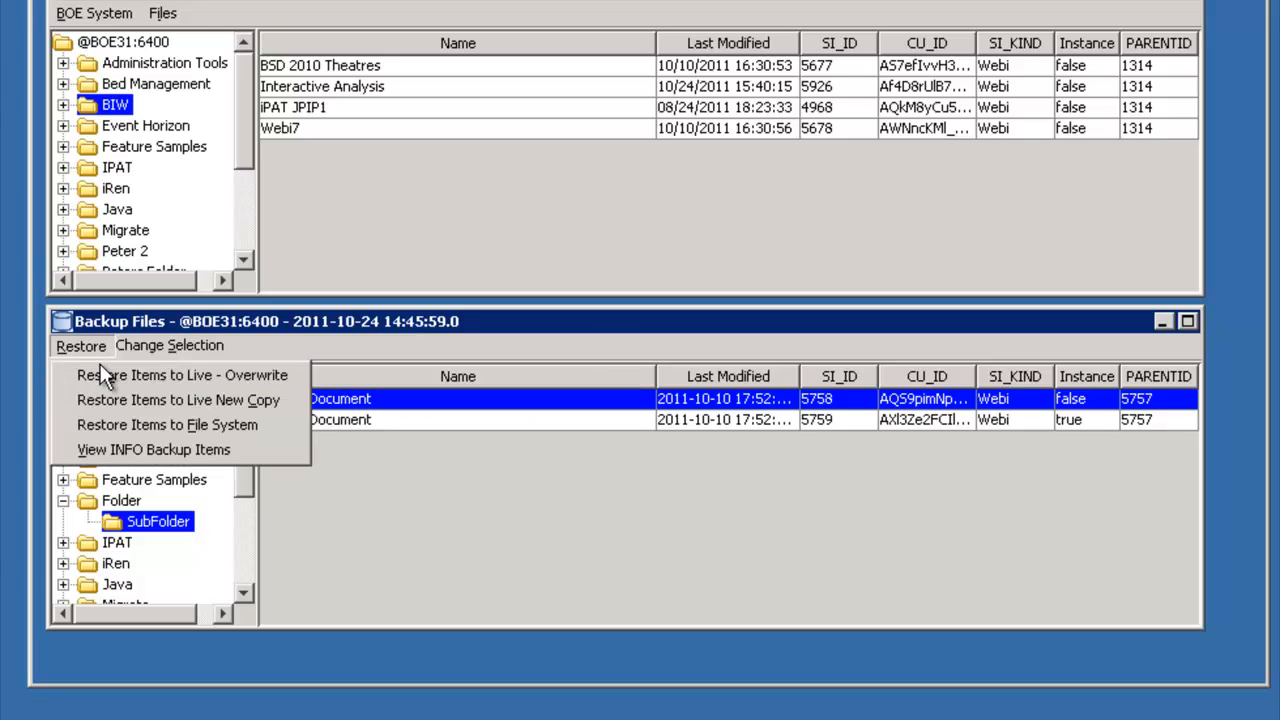
click(107, 375)
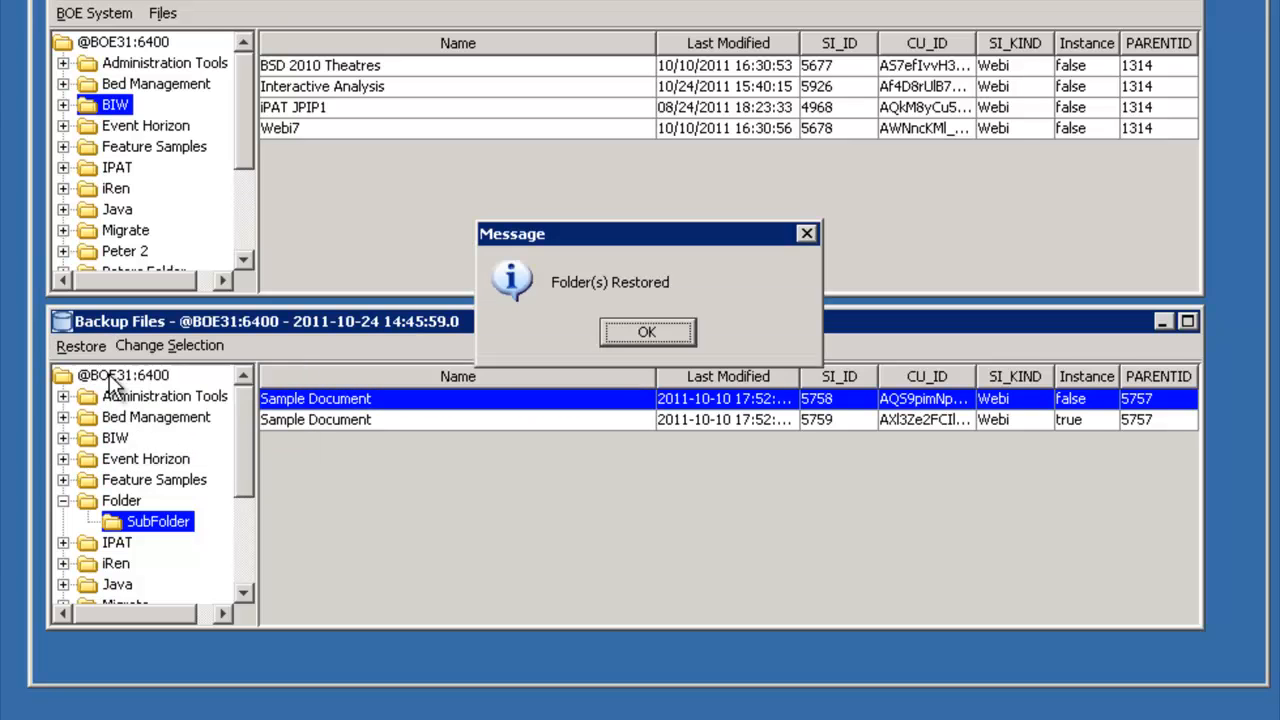
click(612, 333)
click(610, 336)
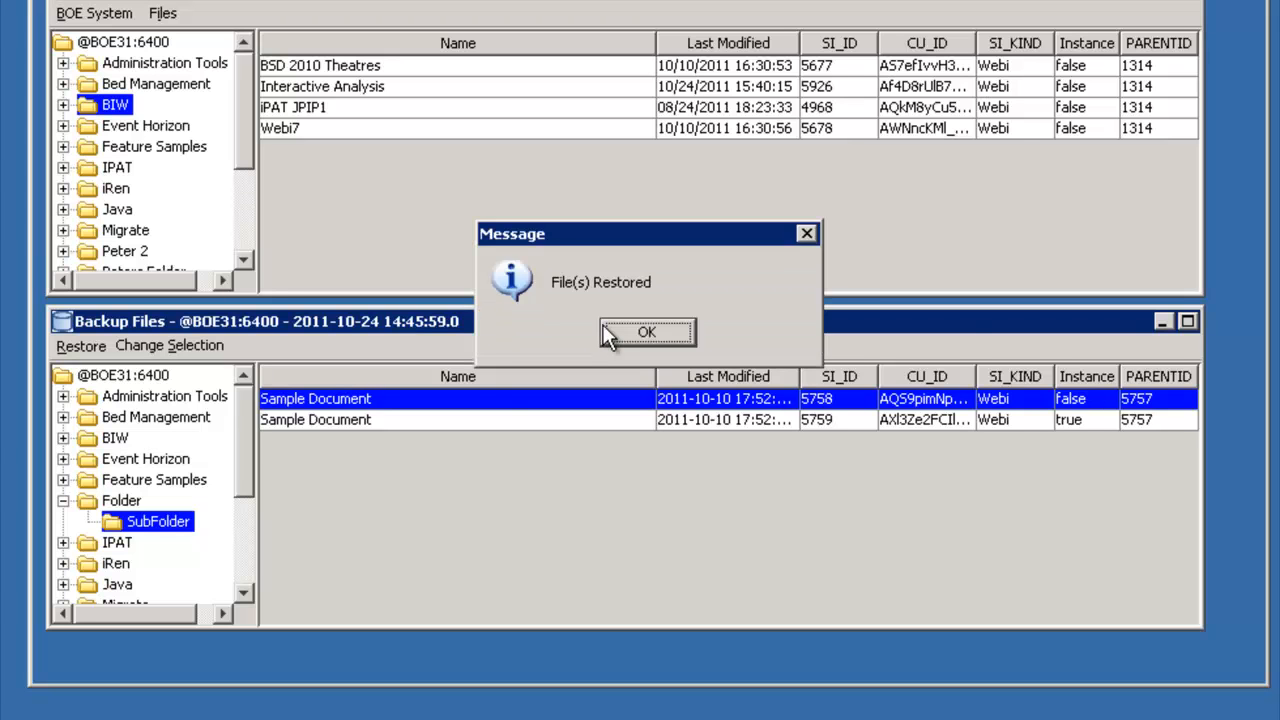
click(610, 330)
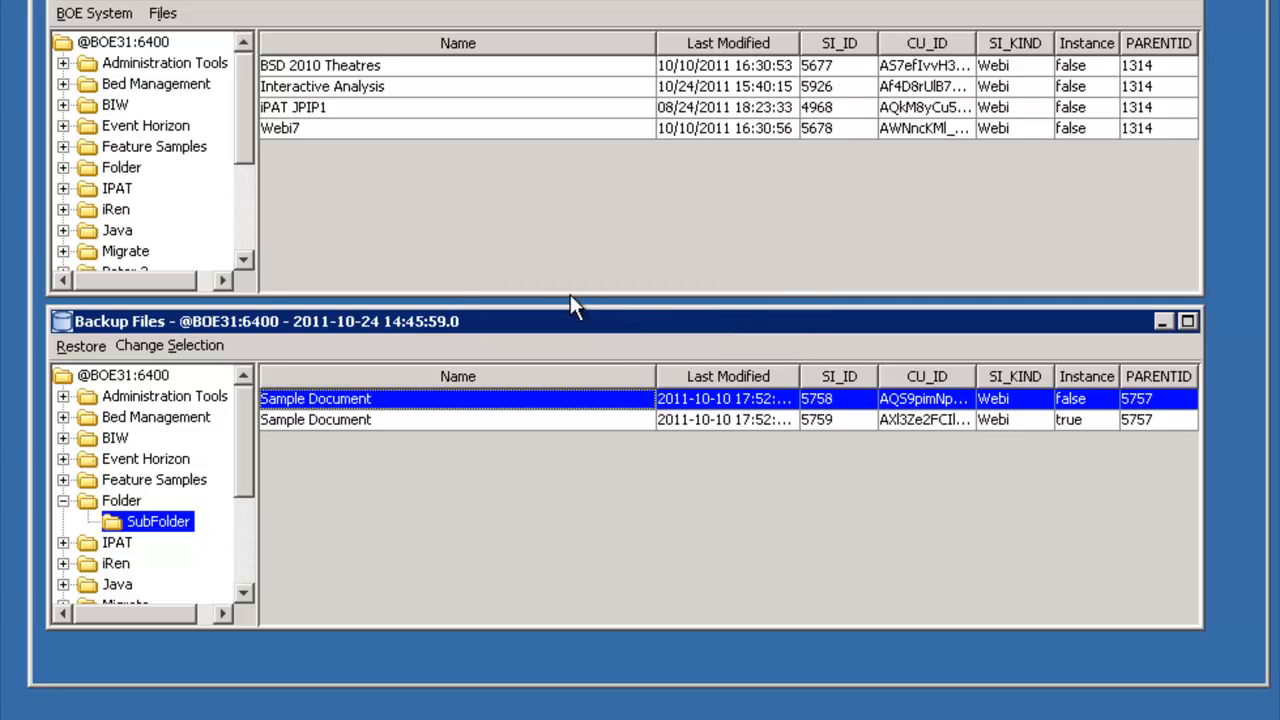
click(63, 168)
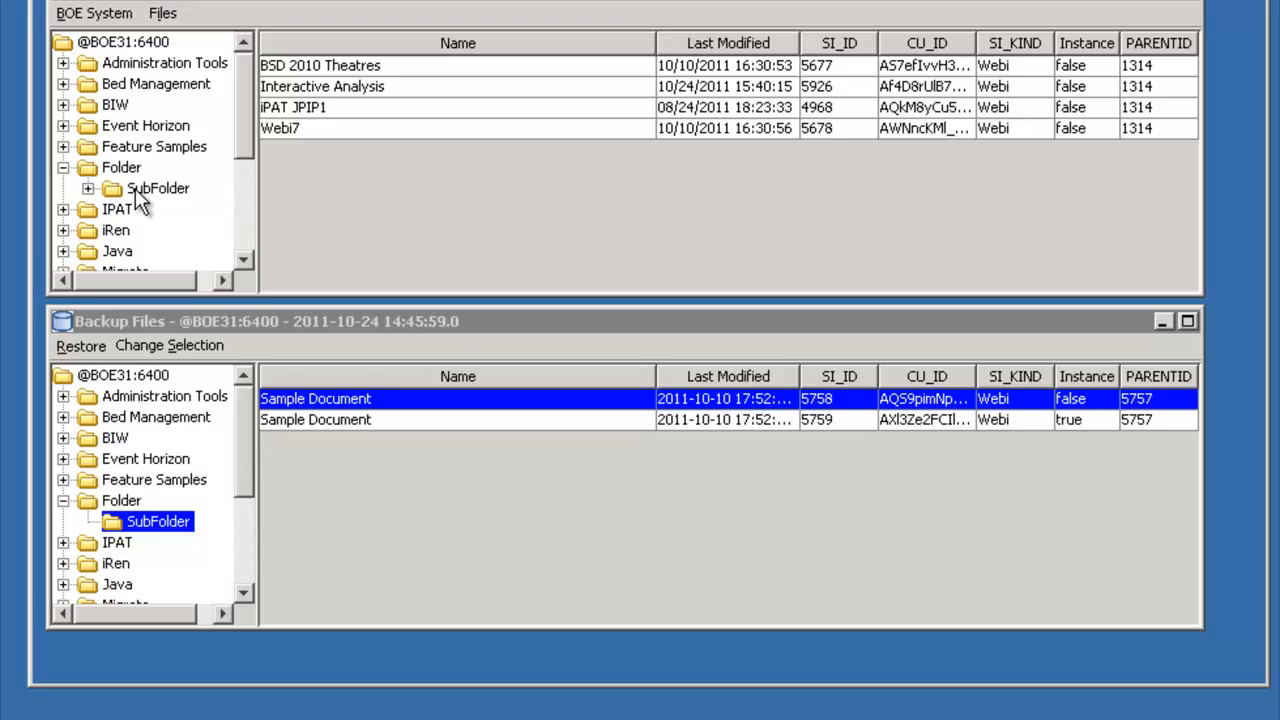
click(140, 188)
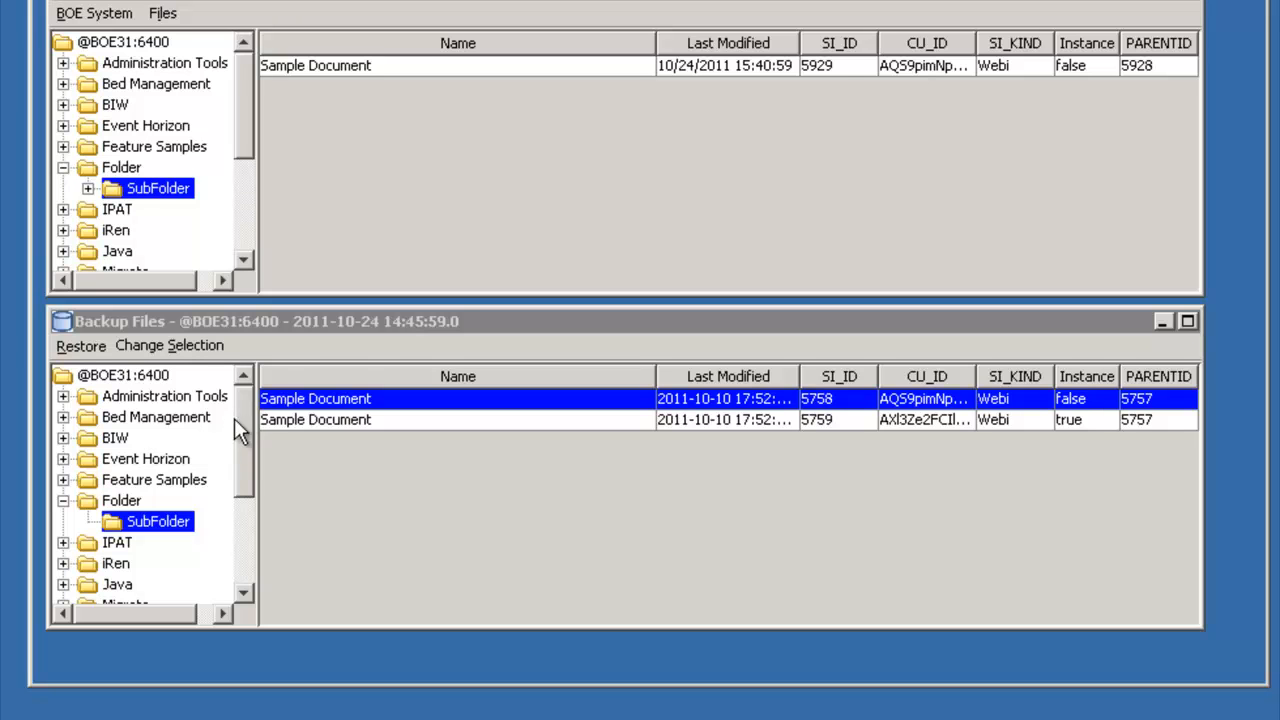
- Restore the selected non-instance Sample Document from the backup to the file system, into My Business Objects Documents\userDocs\Restores
click(88, 347)
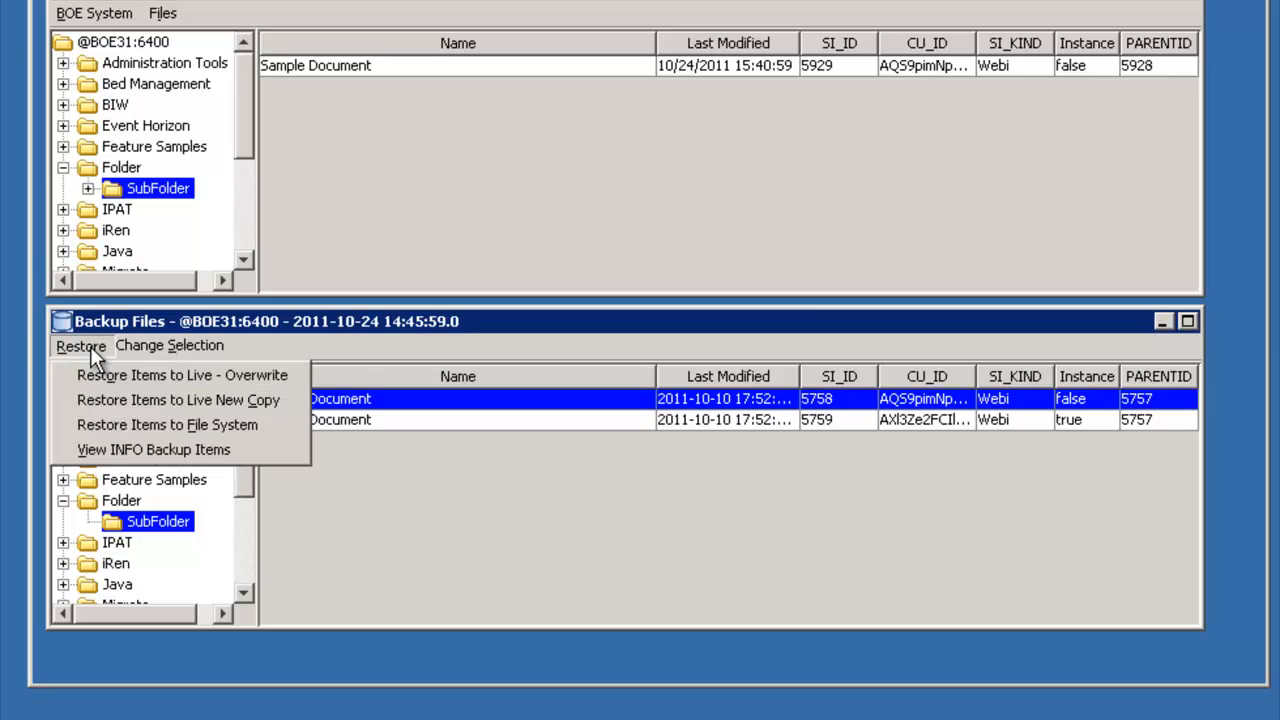
click(118, 426)
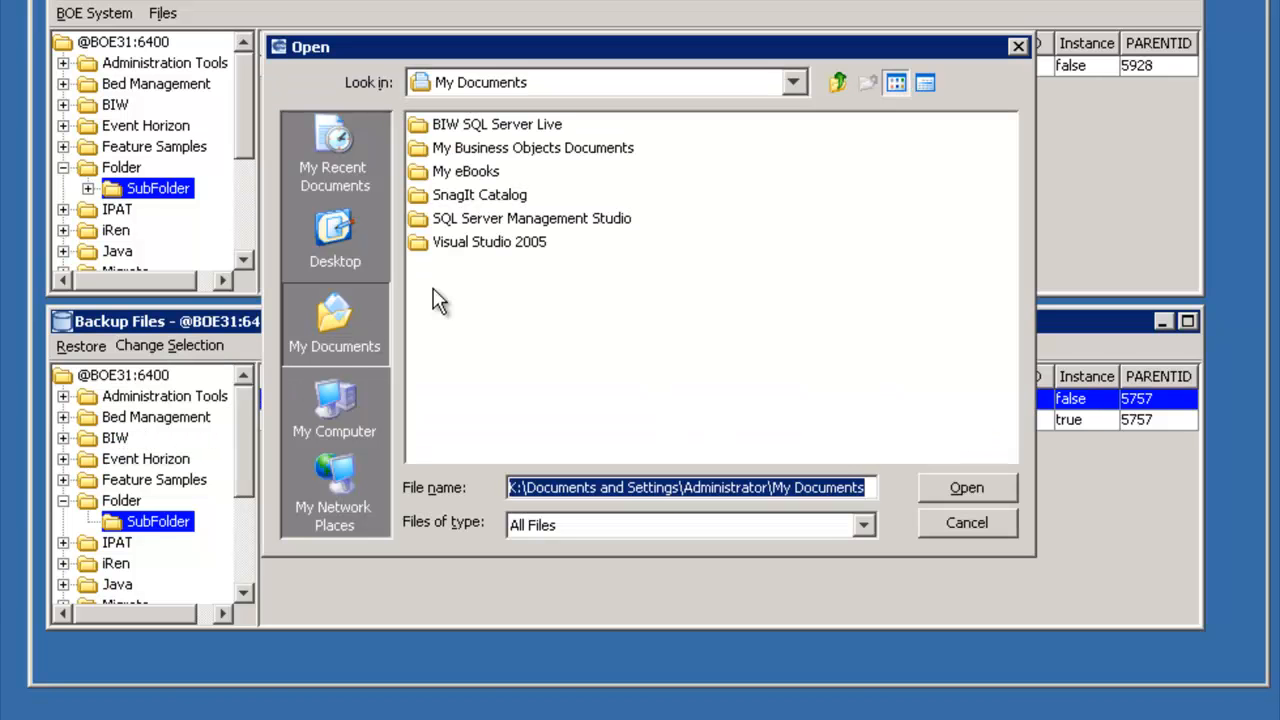
double_click(504, 145)
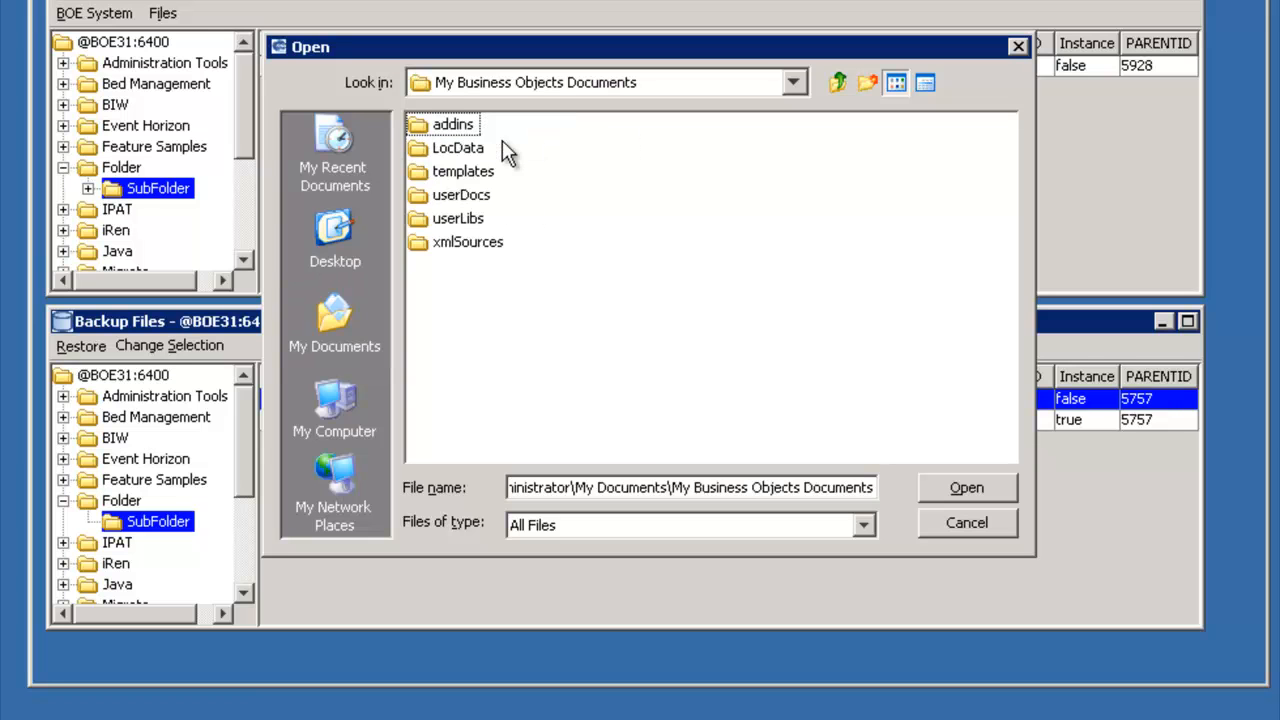
click(478, 200)
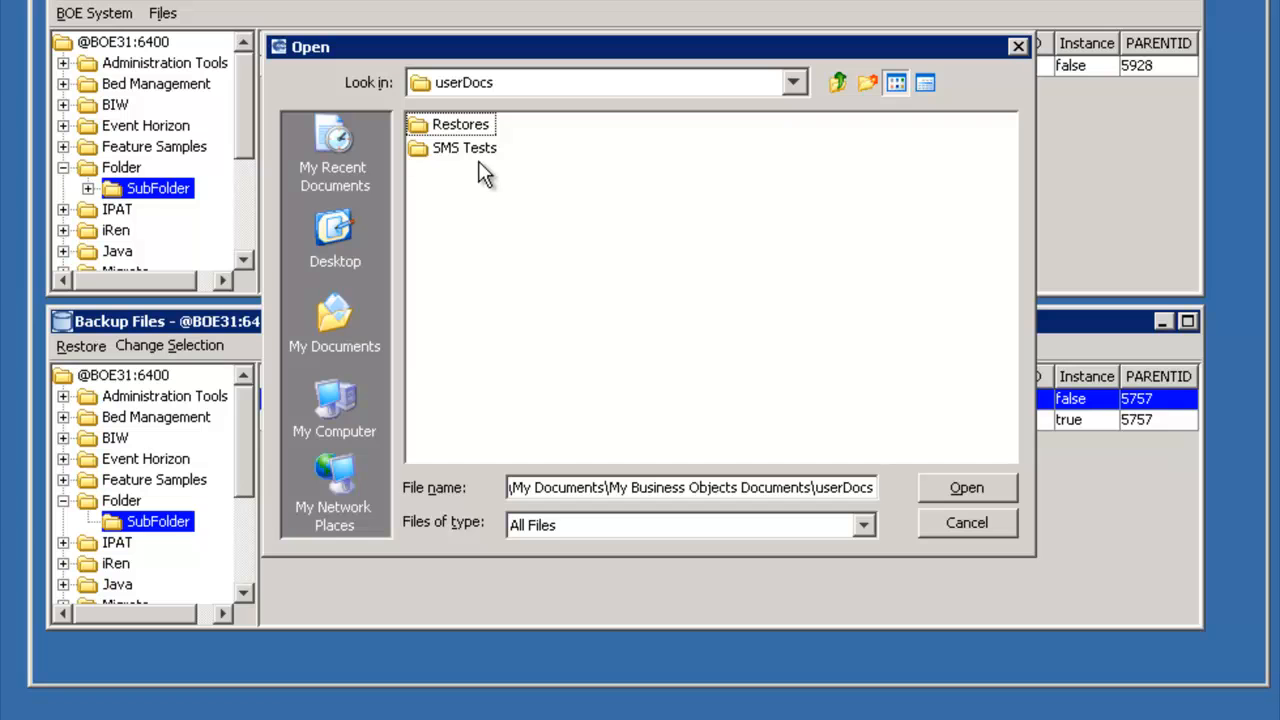
click(472, 131)
double_click(472, 128)
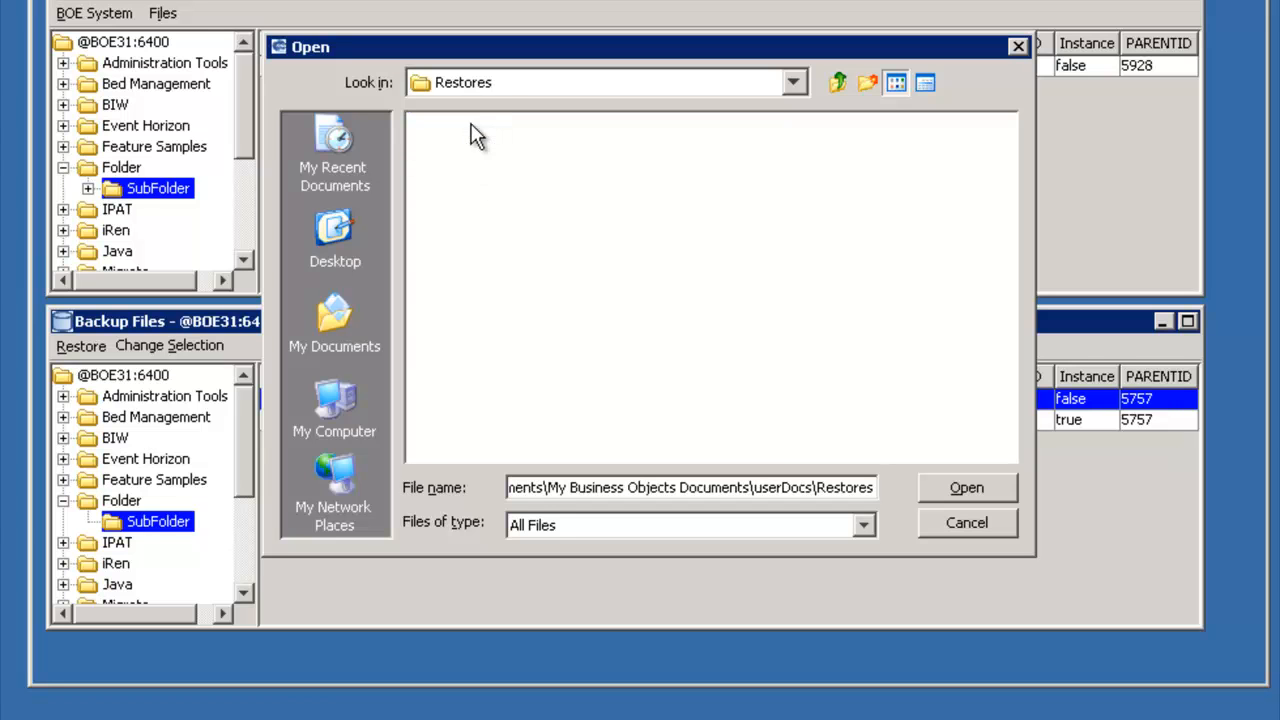
click(984, 486)
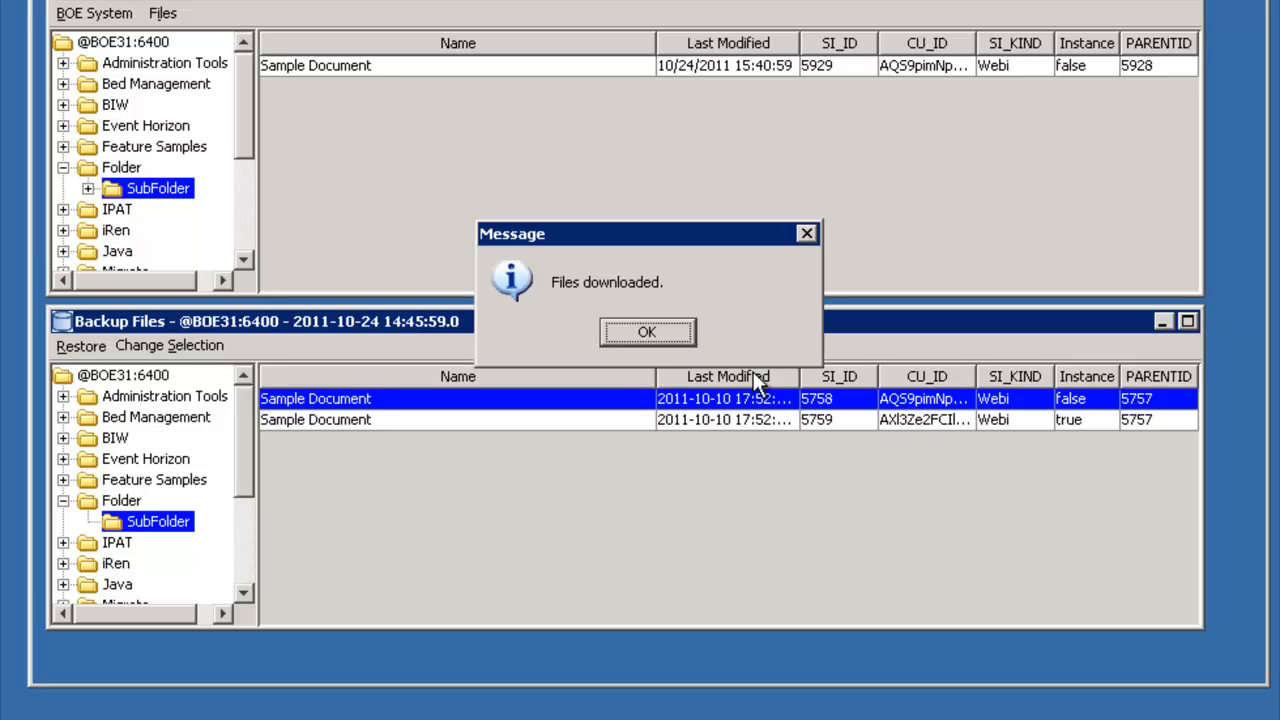
click(636, 329)
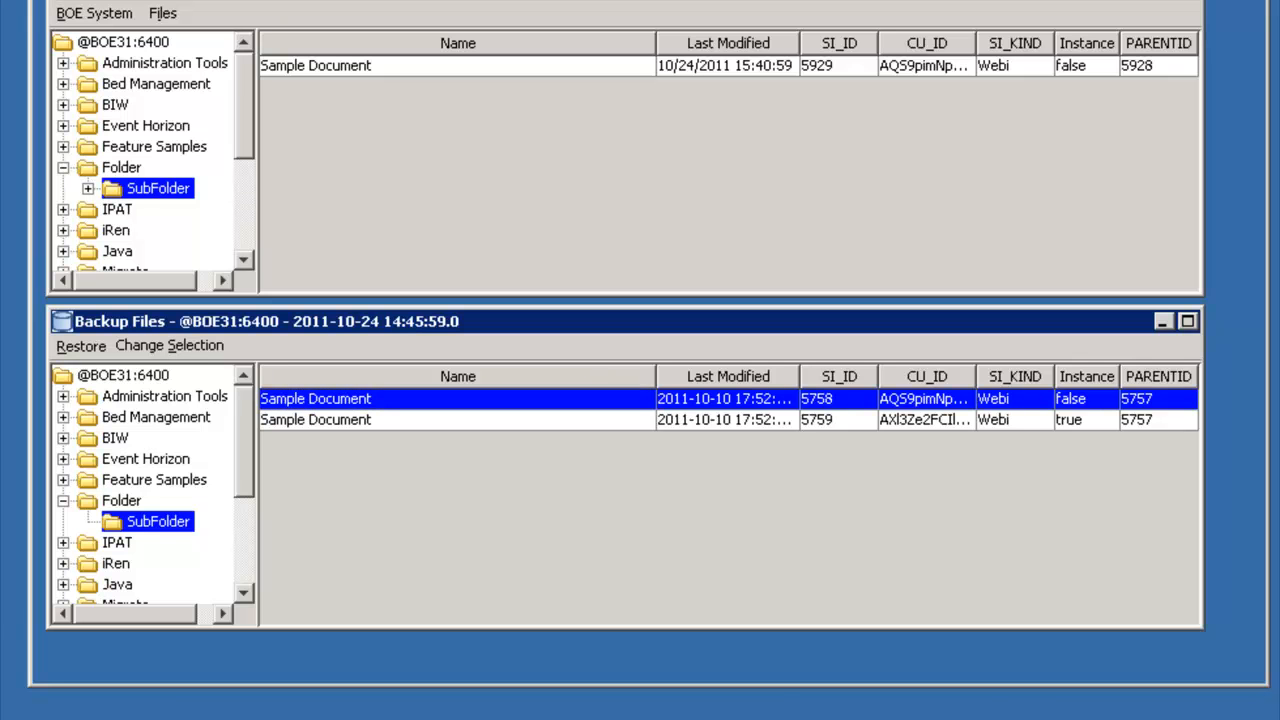
- Switch to Windows Explorer, check the contents of the userDocs\Restores folder, and close the window
mouse_move(640, 712)
mouse_down()
mouse_move(712, 530)
mouse_move(912, 228)
mouse_move(945, 110)
mouse_move(922, 6)
mouse_up()
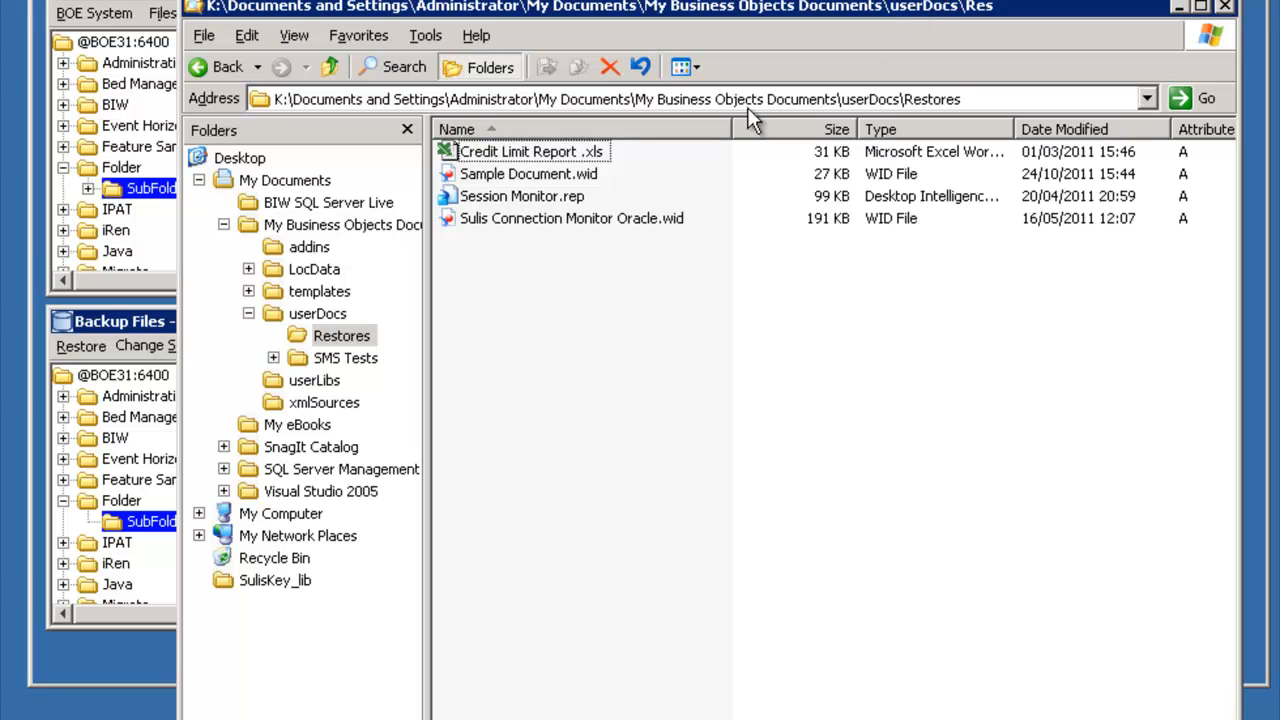
click(362, 339)
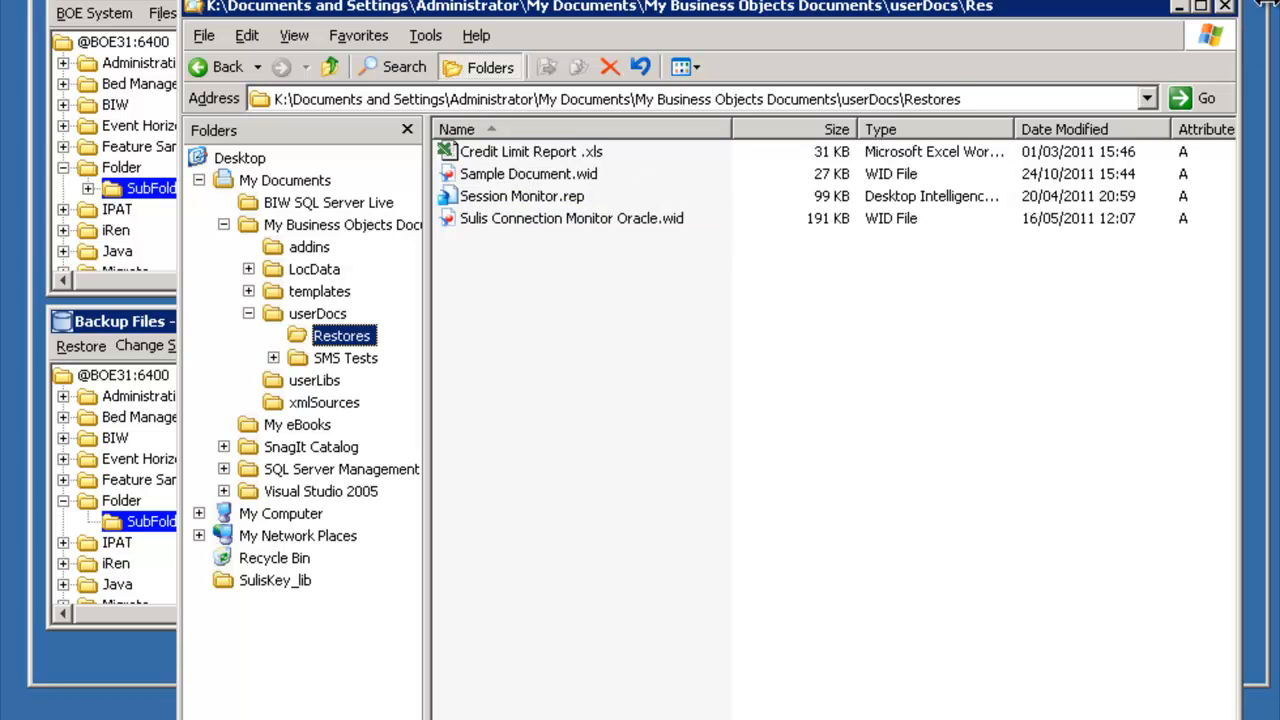
click(1228, 8)
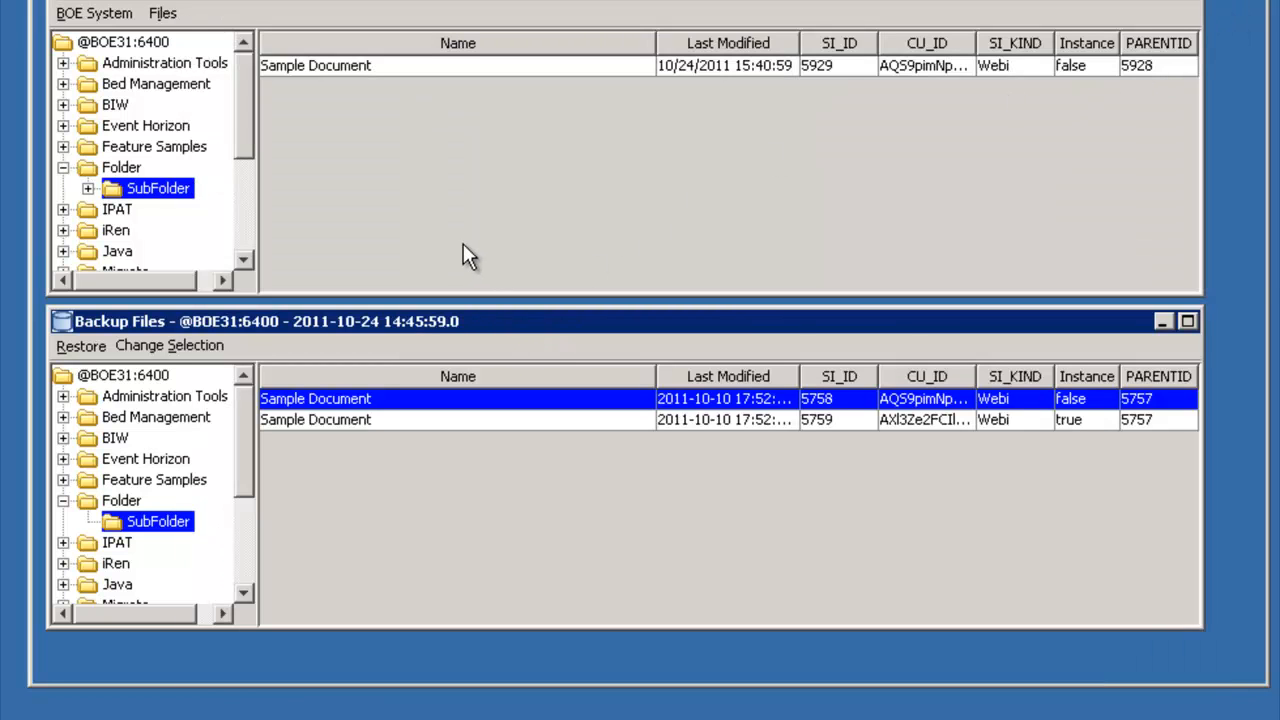
- Import Credit Limit Report .xls, Session Monitor.rep and Sulis Connection Monitor Oracle.wid from userDocs\Restores into the live SubFolder
click(159, 14)
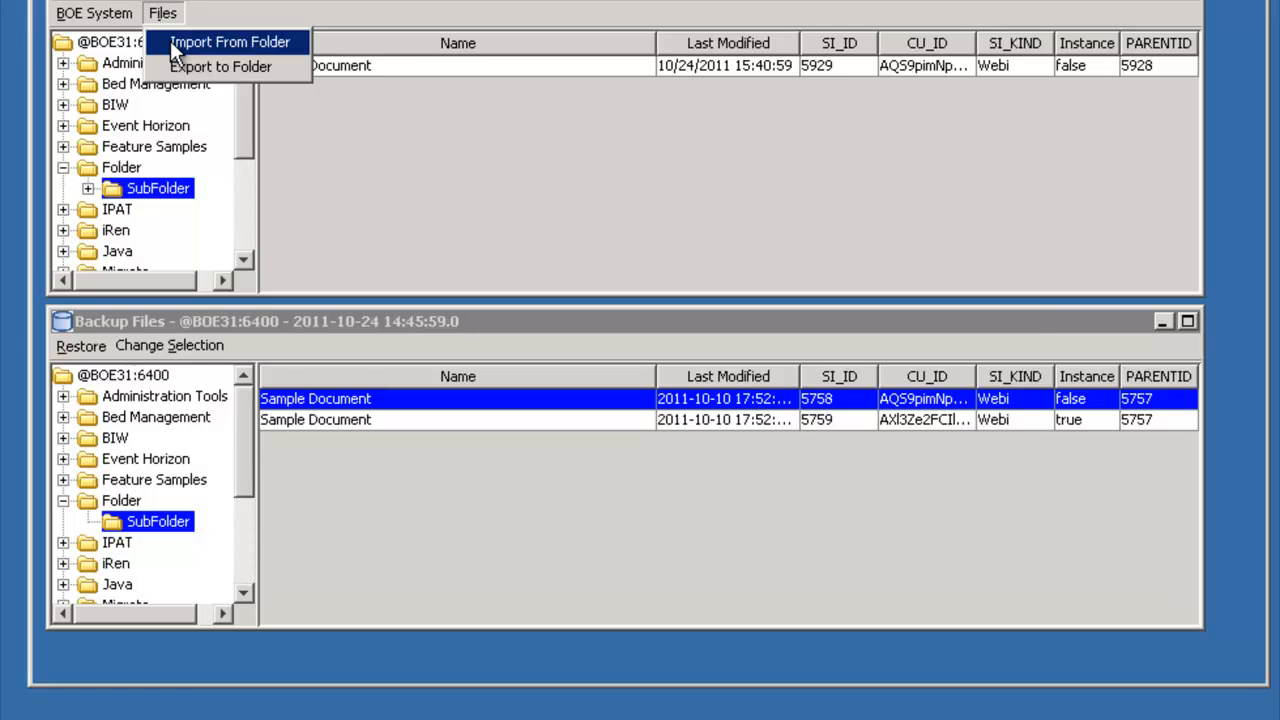
click(174, 46)
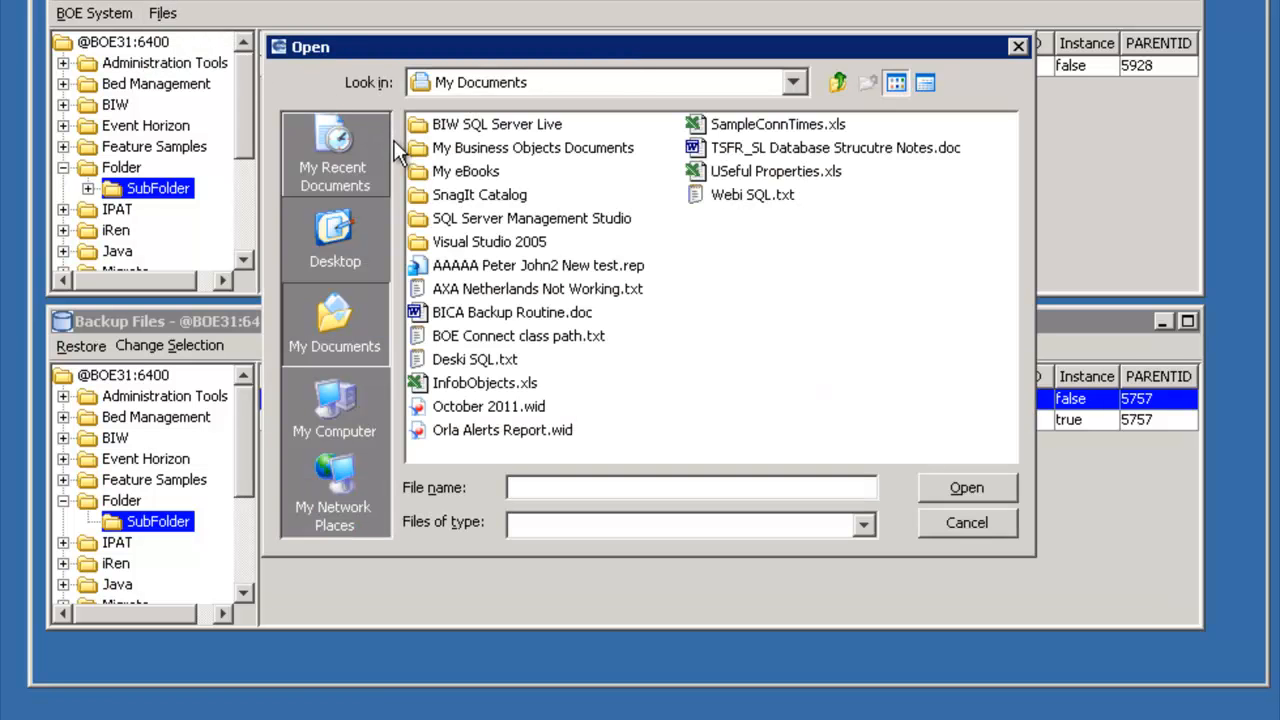
double_click(440, 150)
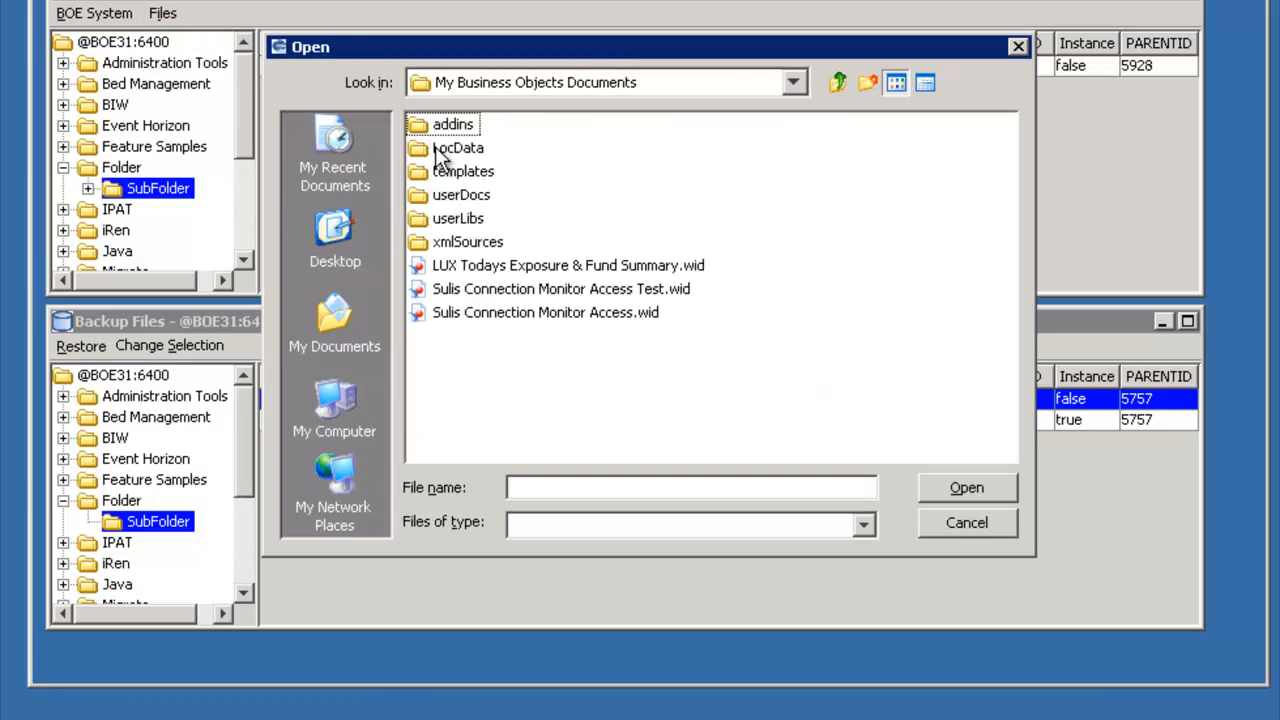
double_click(463, 194)
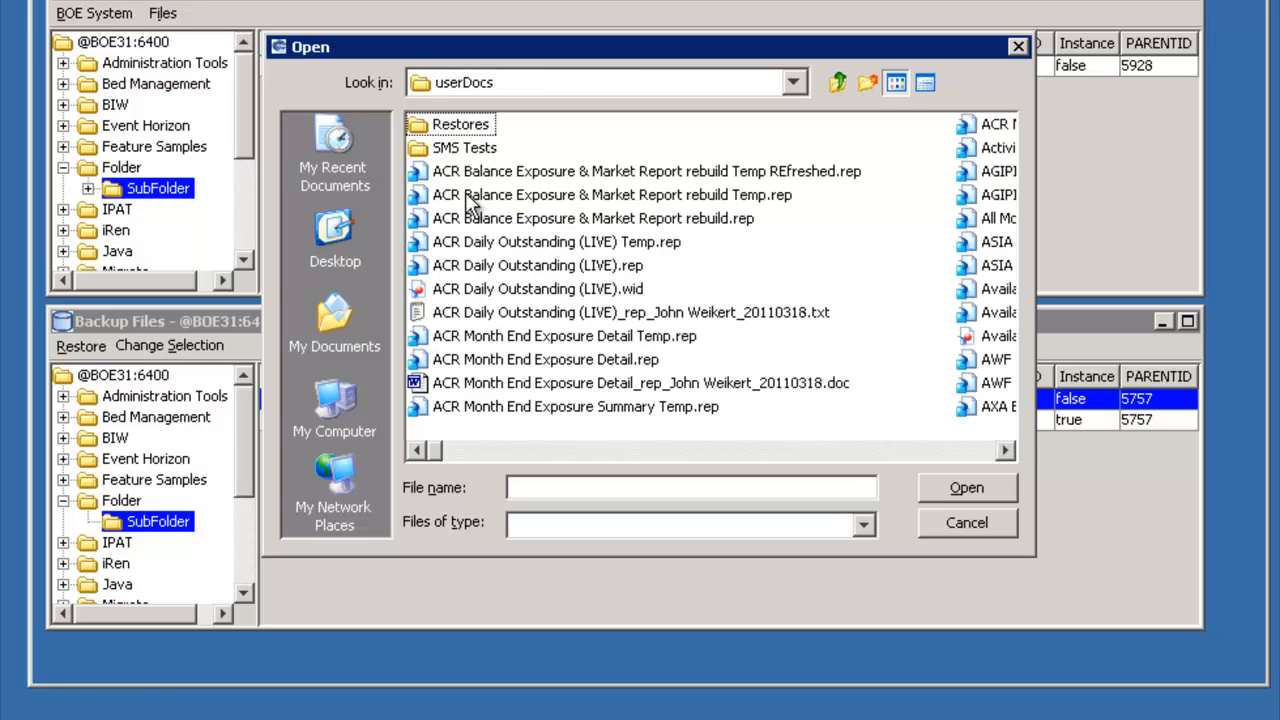
double_click(459, 126)
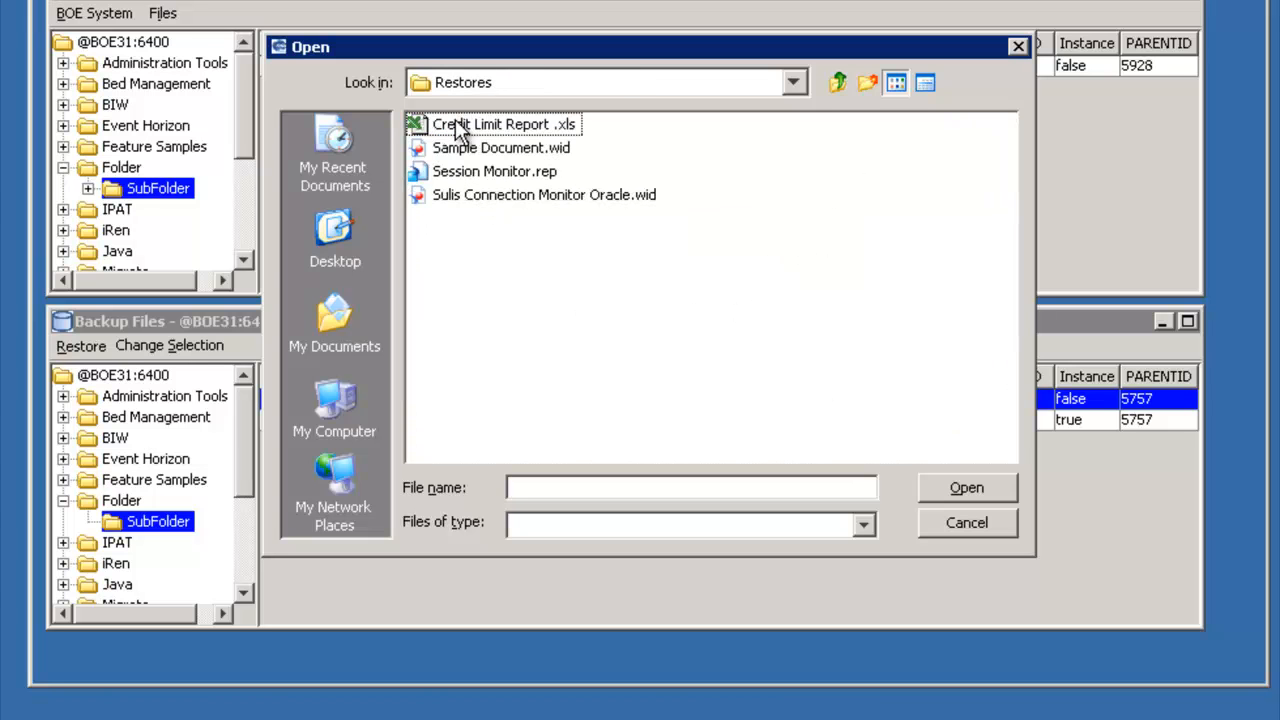
click(480, 123)
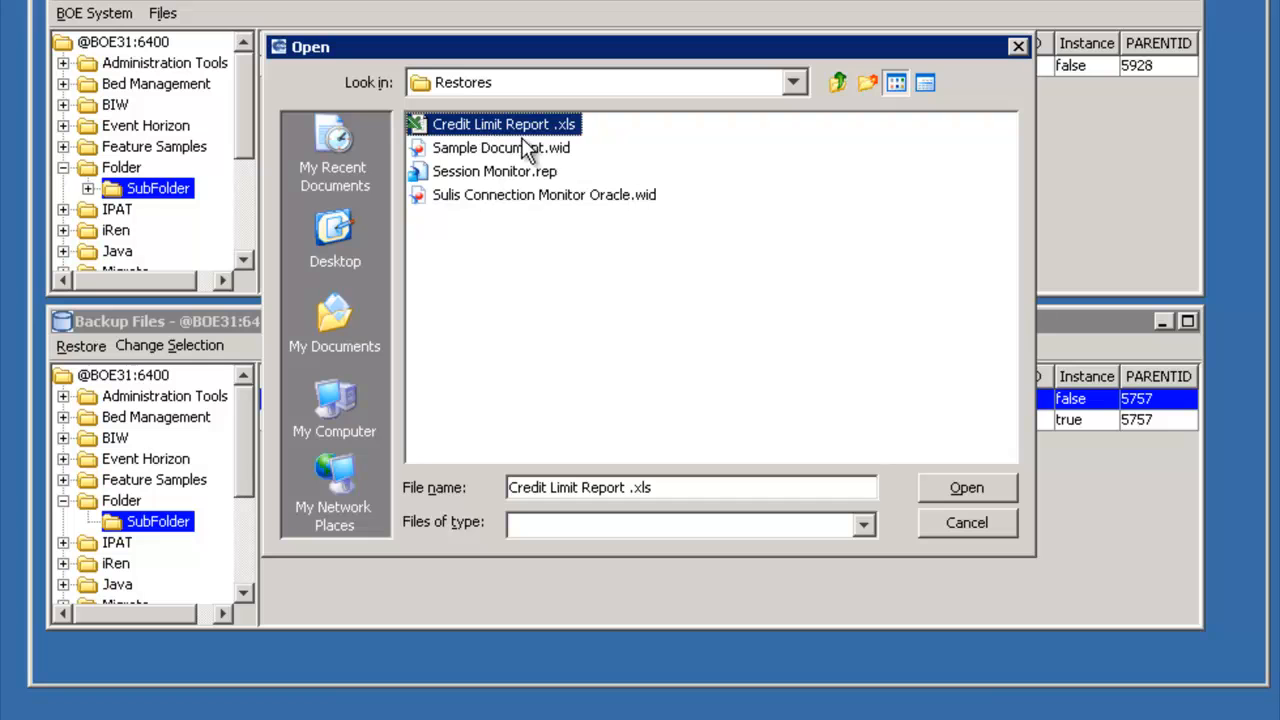
ctrl+click(522, 172)
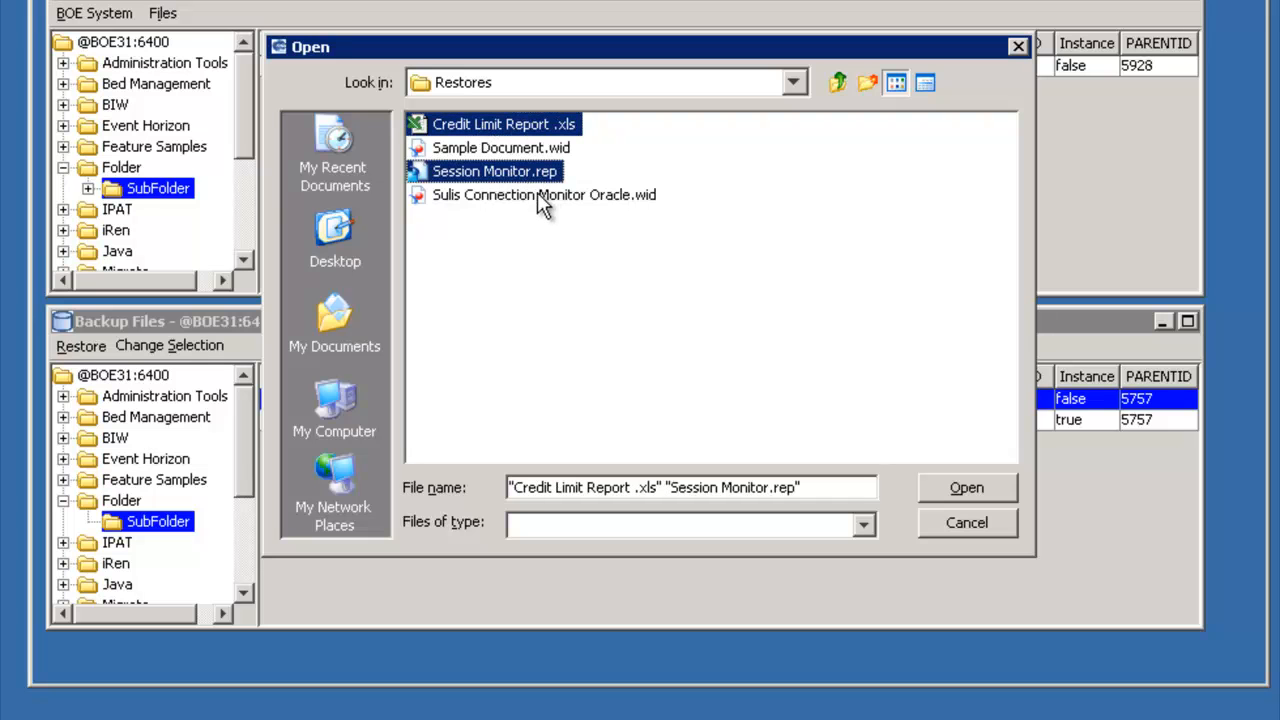
ctrl+click(539, 196)
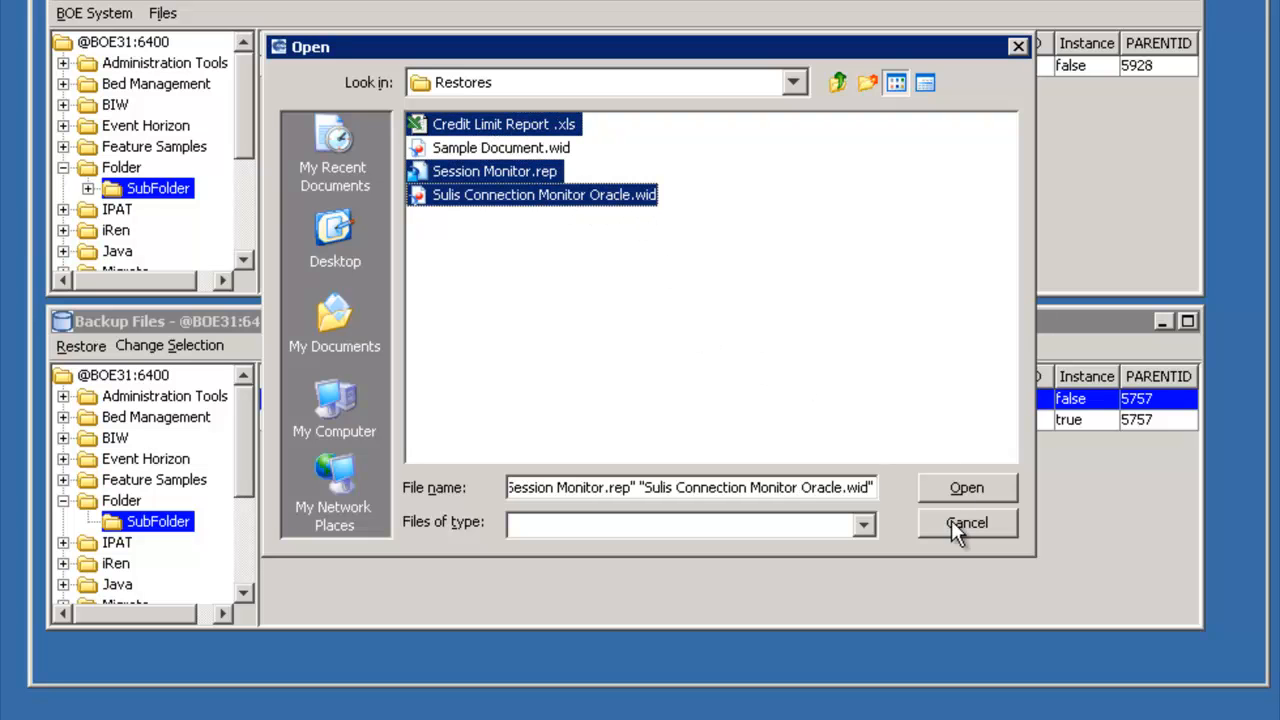
click(952, 491)
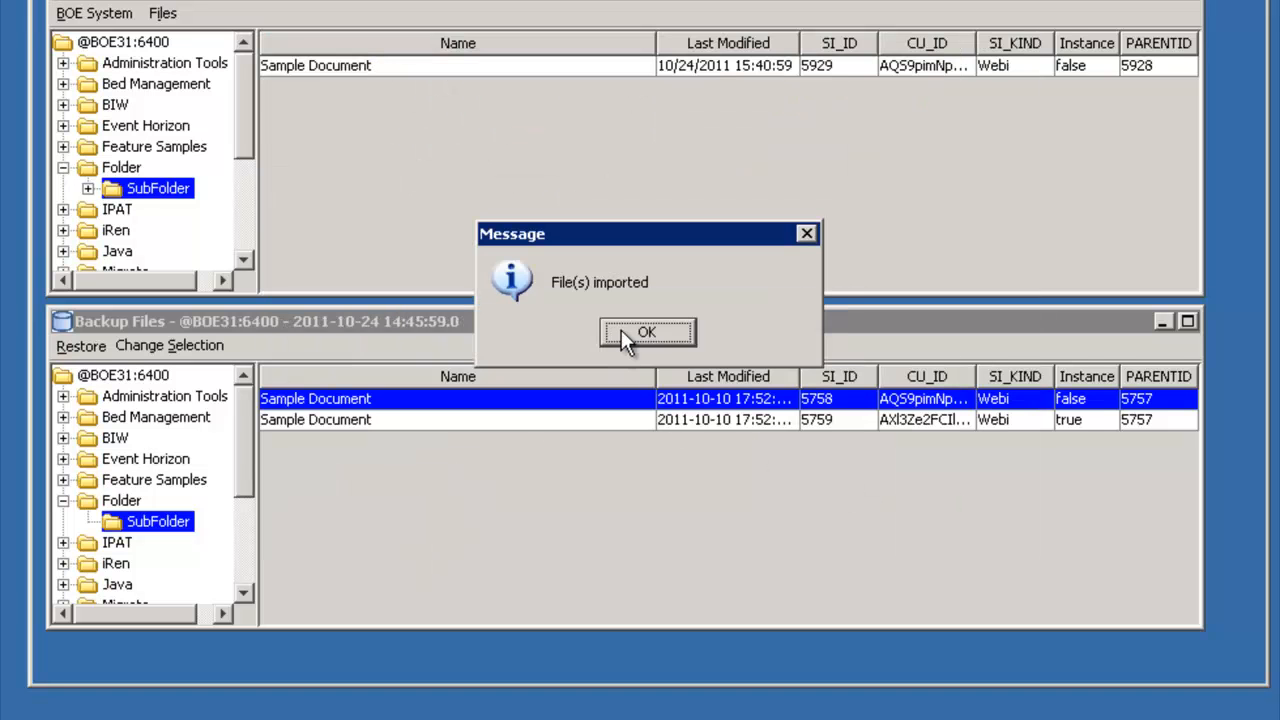
click(624, 338)
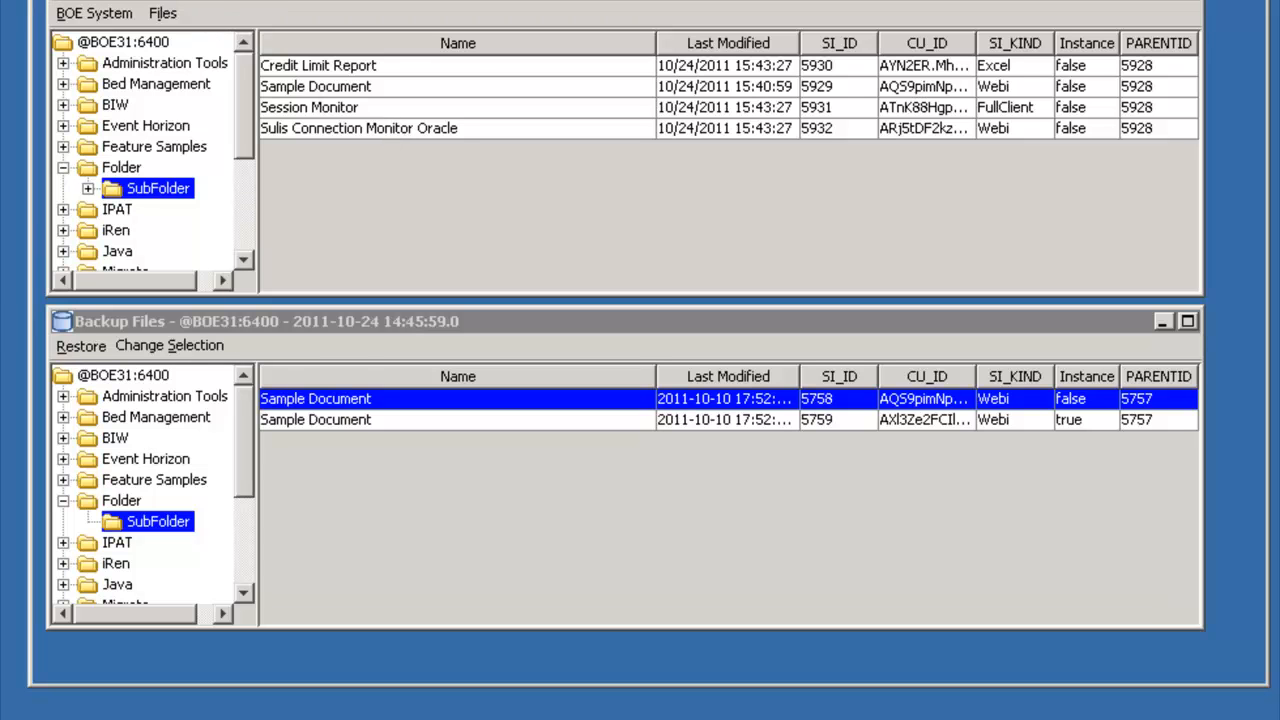
- Switch the live and backup views to universes and open the Report Conversion folder in both
click(90, 0)
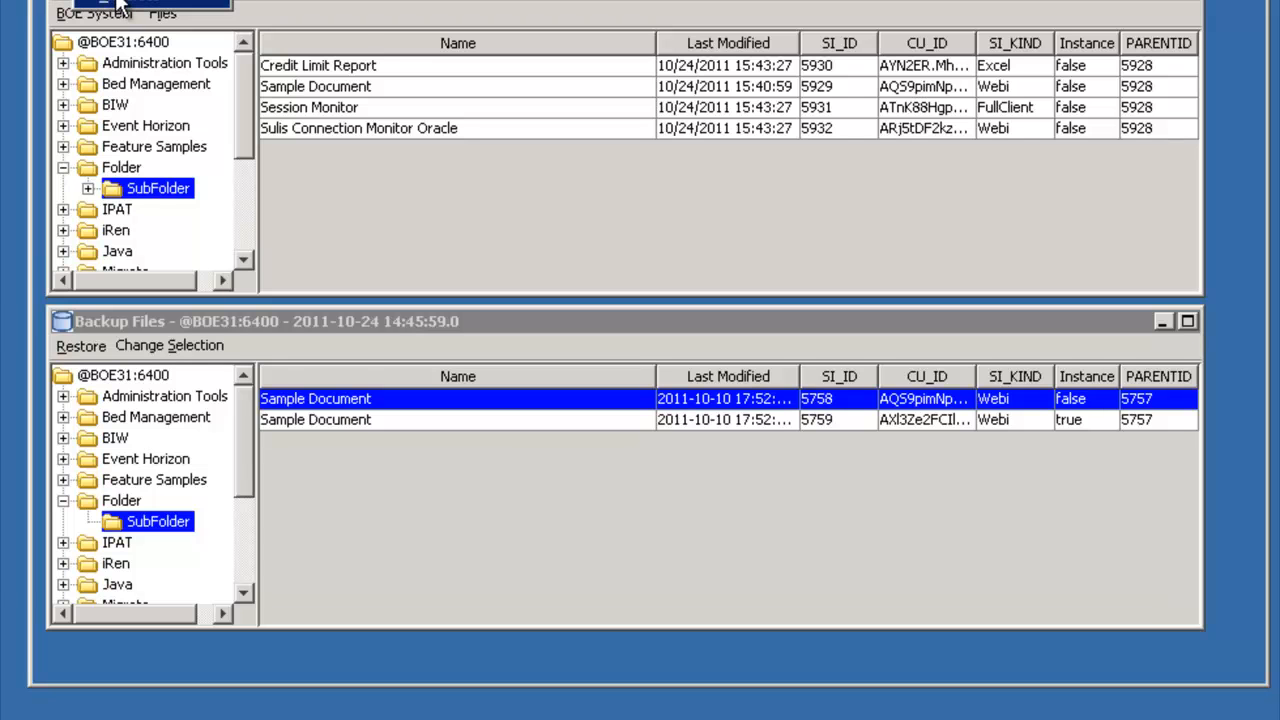
click(117, 6)
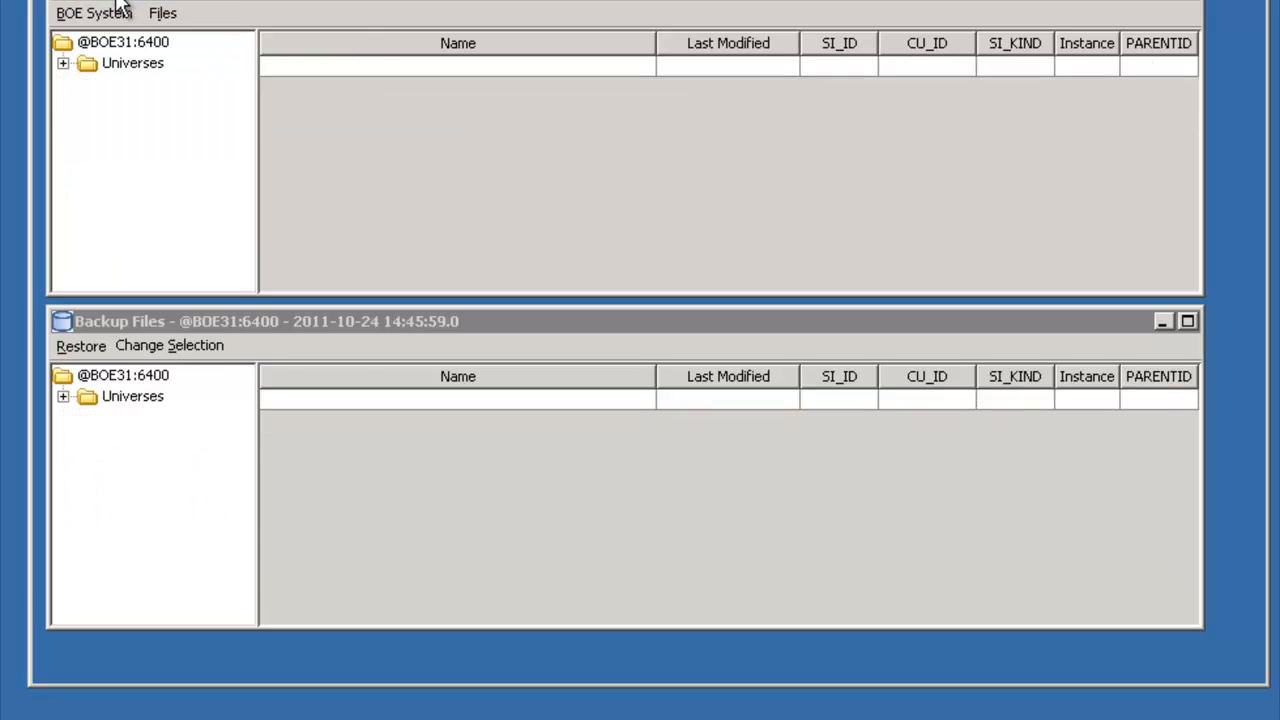
click(64, 62)
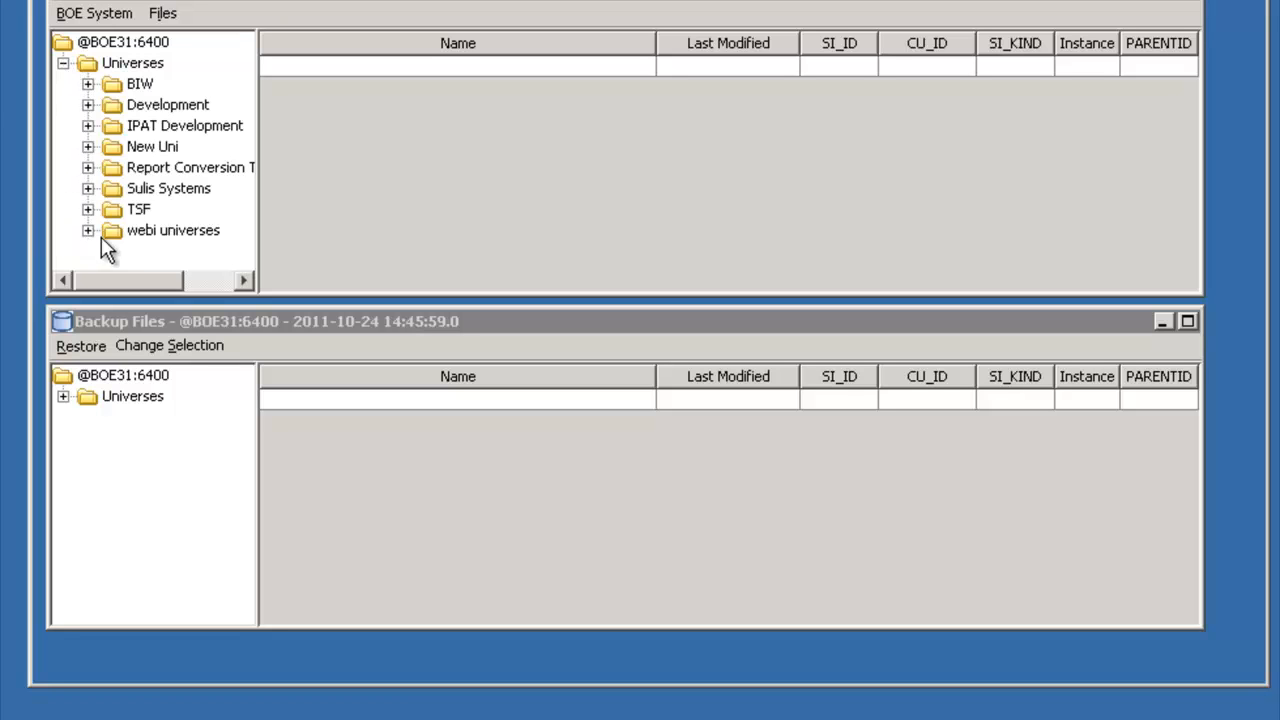
click(131, 170)
click(63, 397)
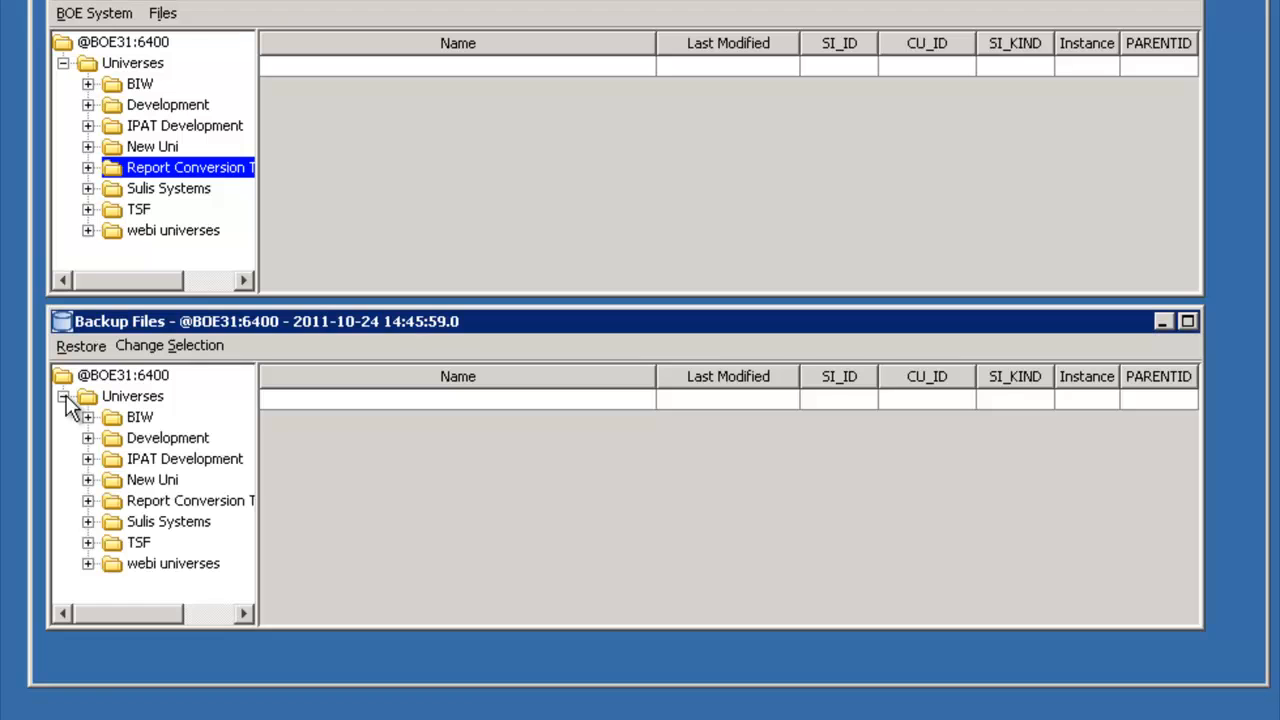
click(166, 502)
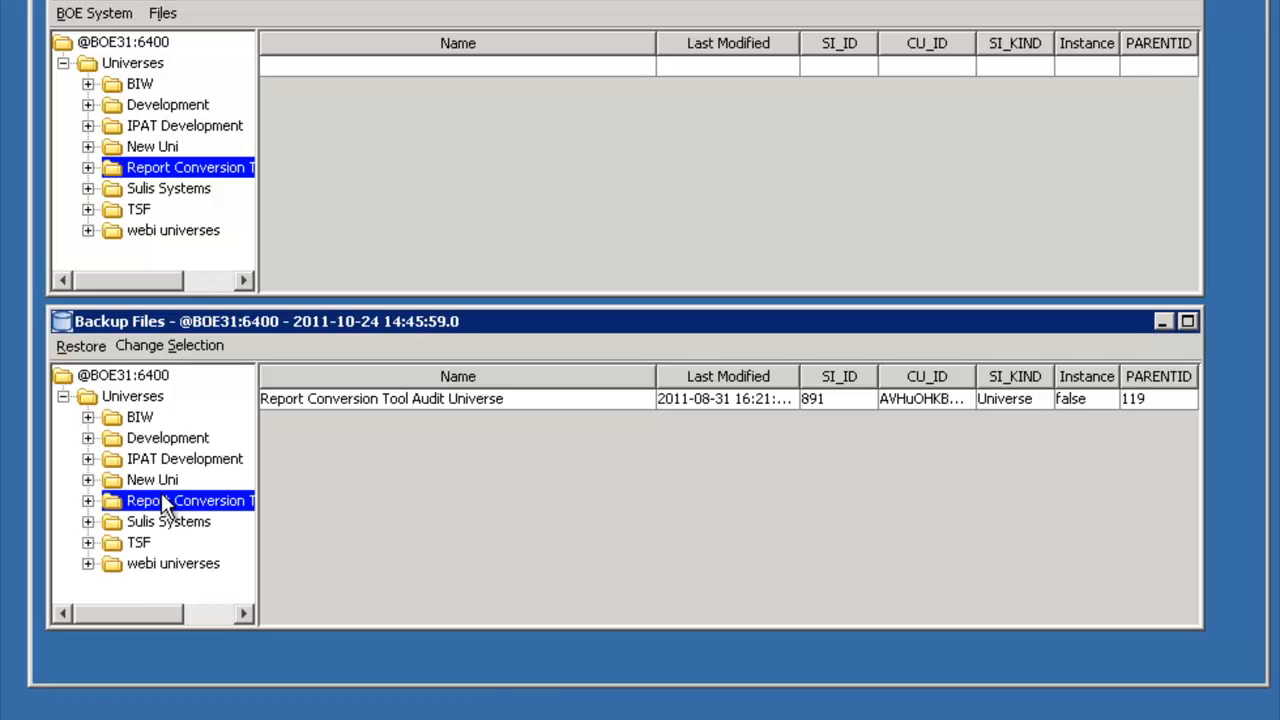
click(170, 147)
click(175, 169)
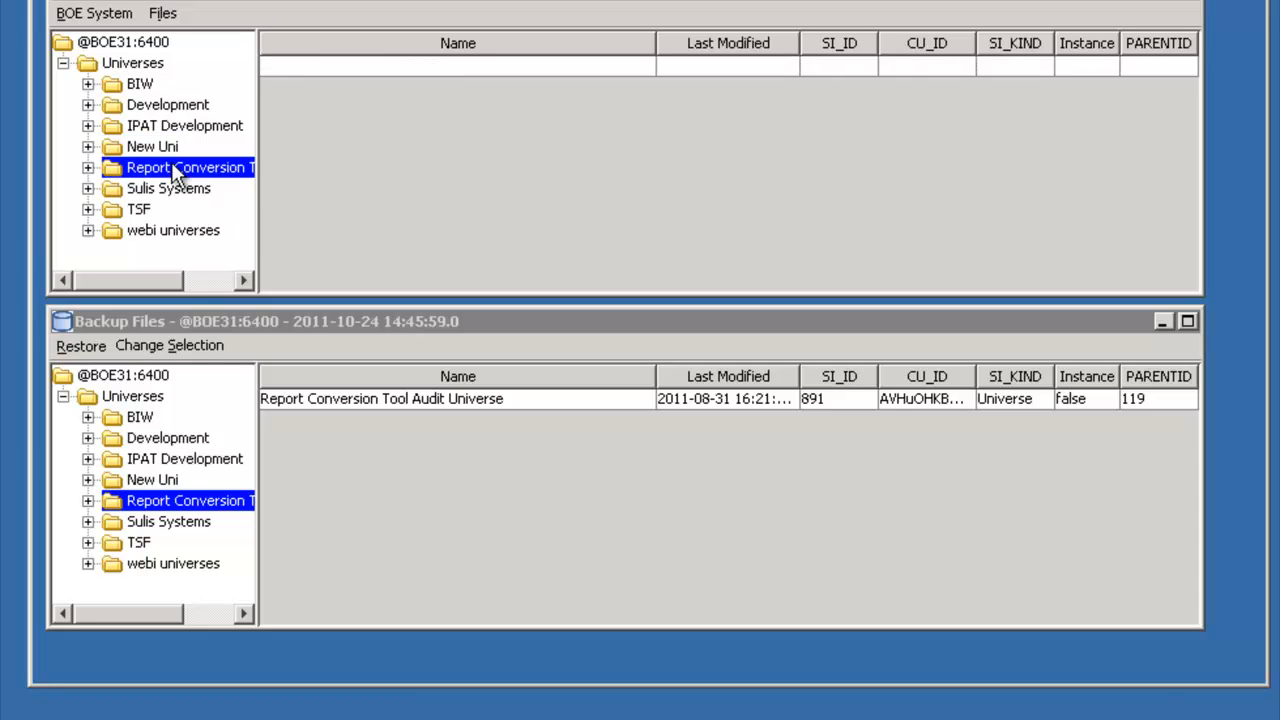
- Restore the Report Conversion Tool Audit Universe from the backup to live with overwrite, and expand the live Universes tree
click(289, 398)
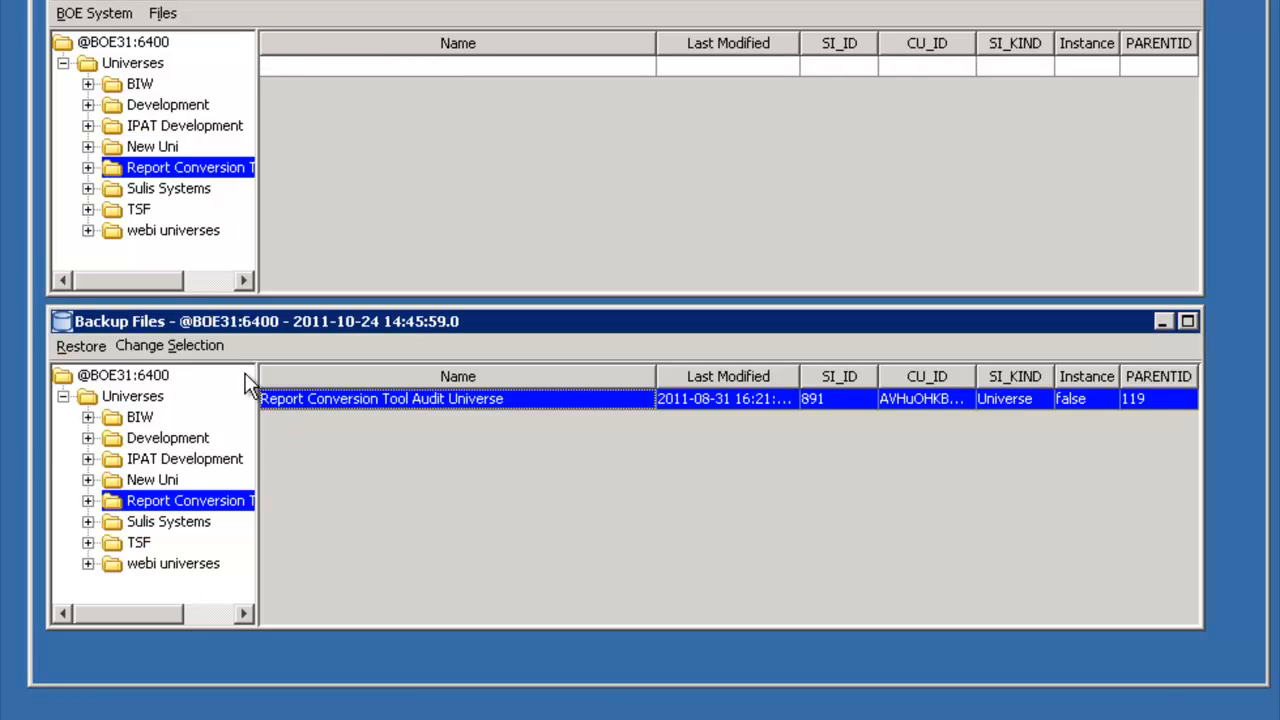
click(104, 343)
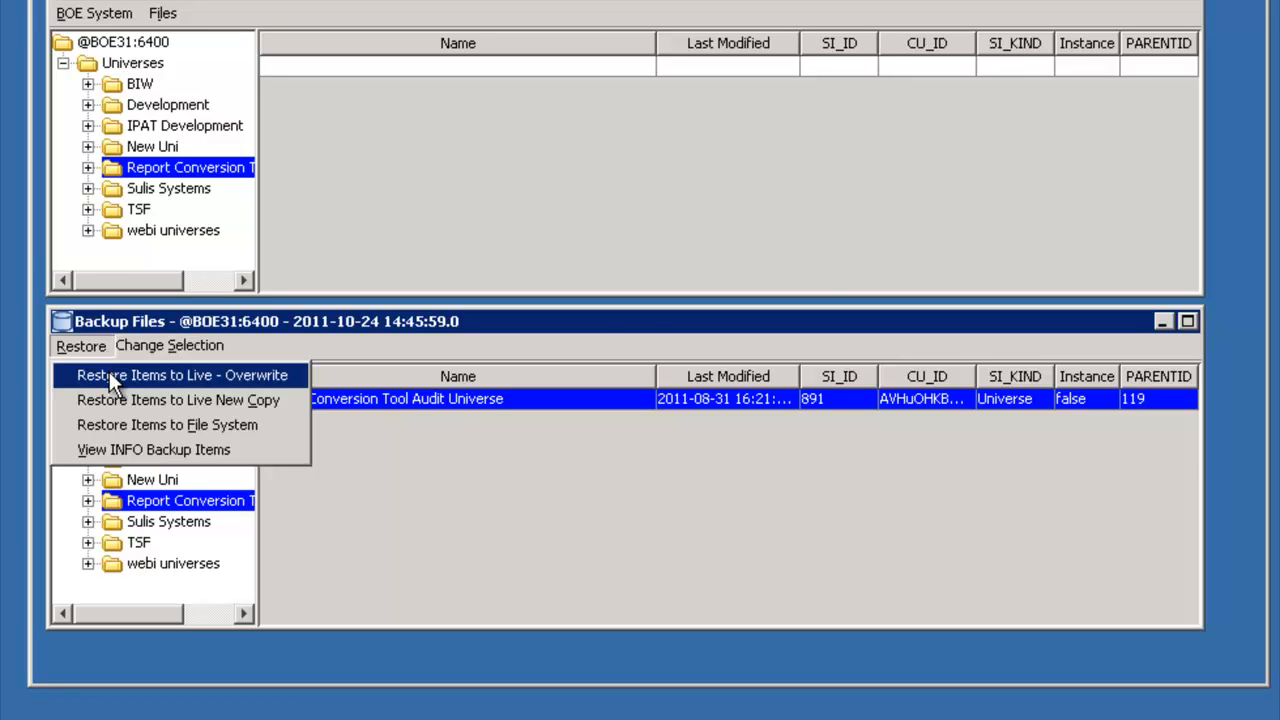
click(109, 375)
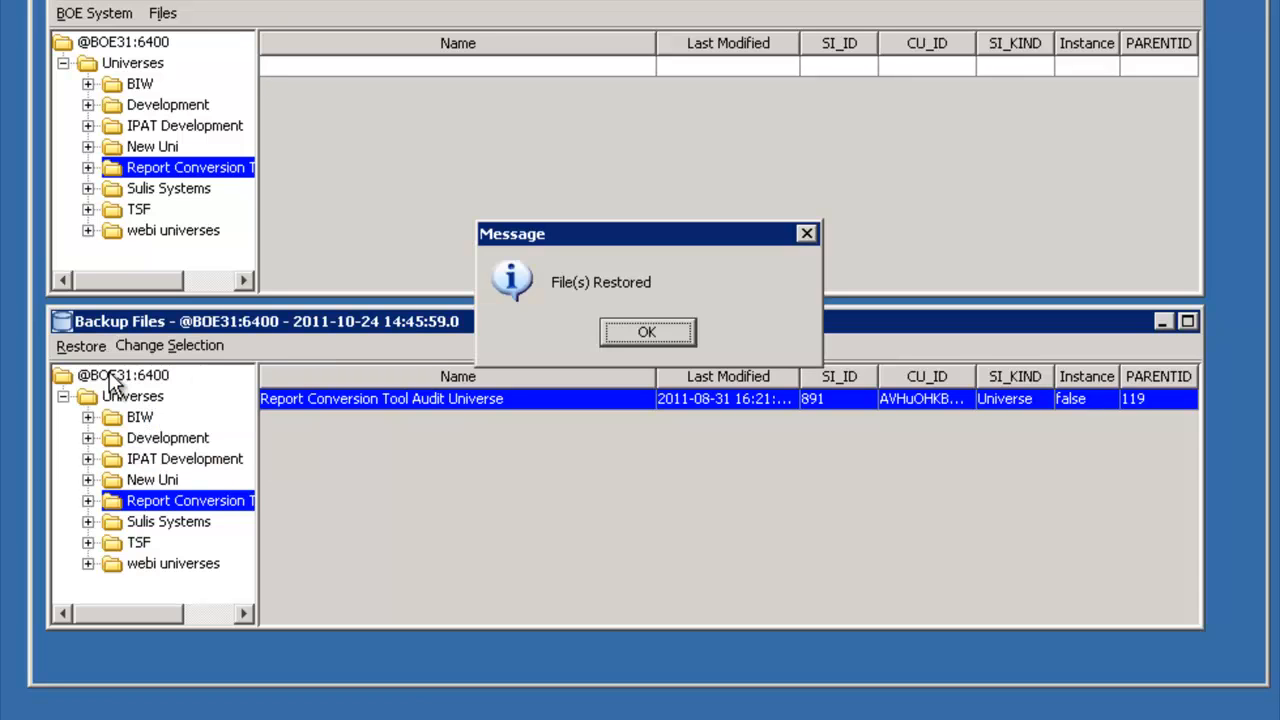
click(660, 334)
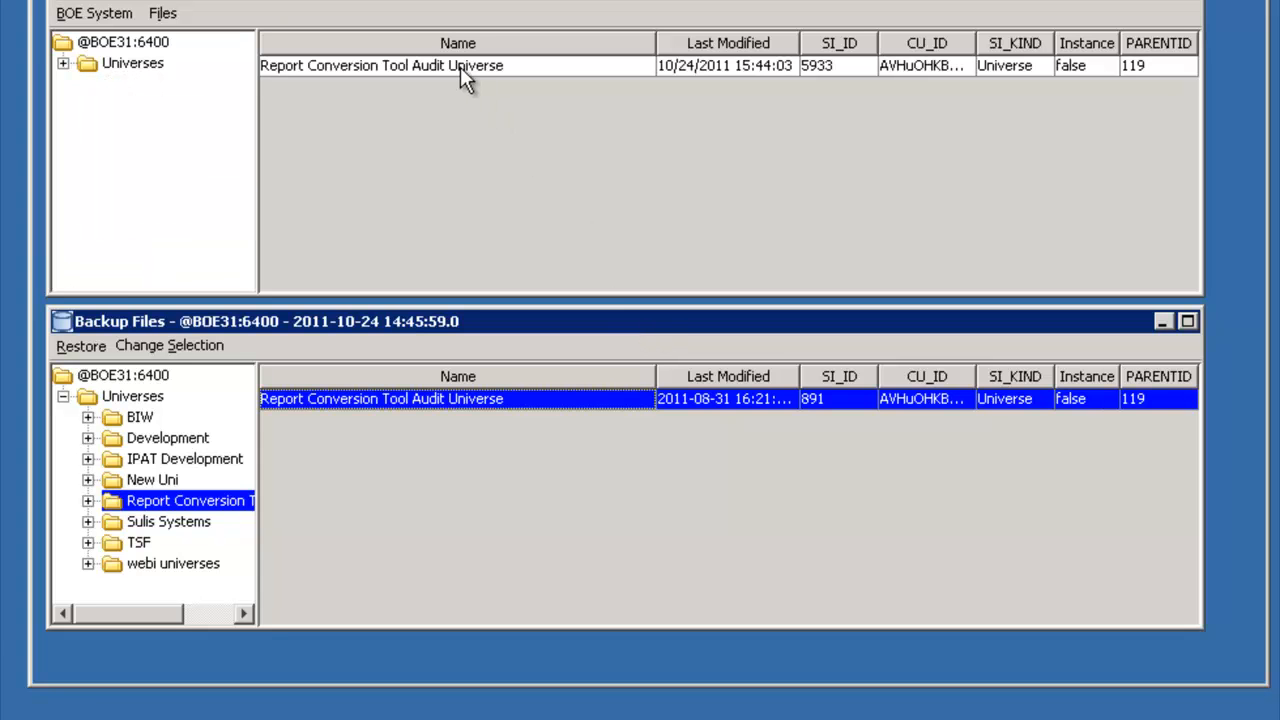
click(62, 64)
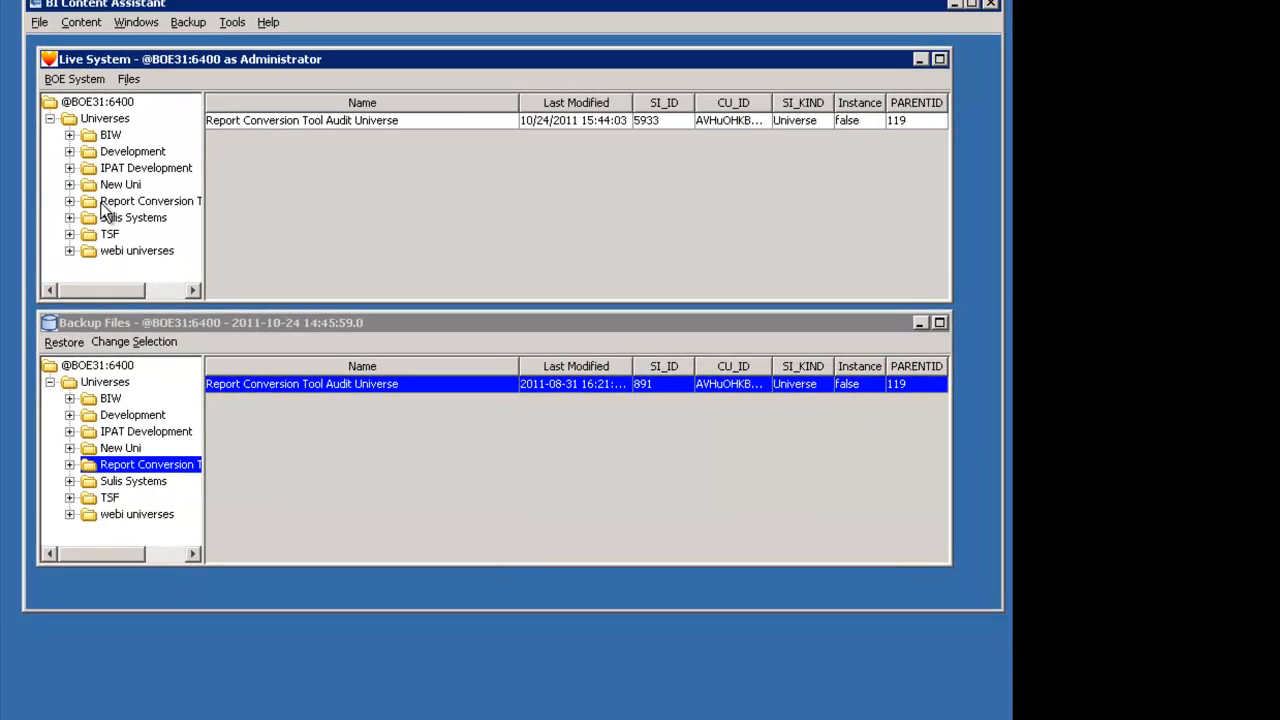
click(105, 208)
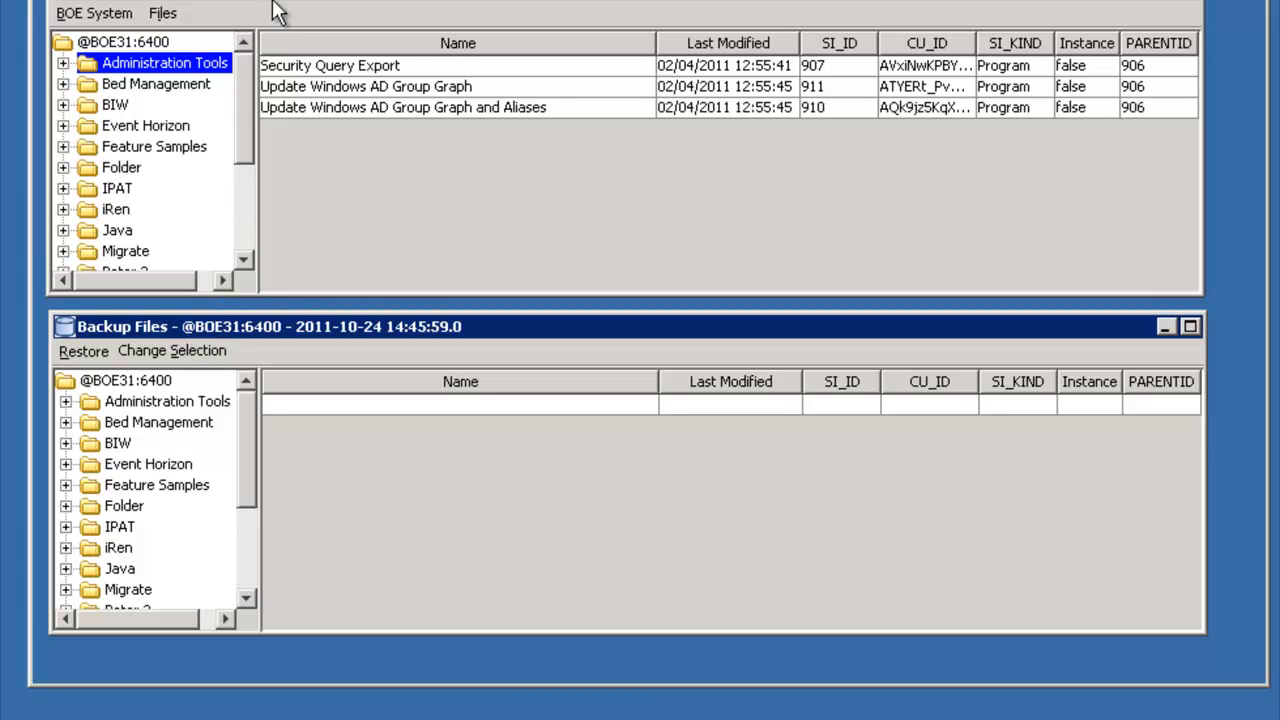
- Hide the backup view and log Live System 2 in to the lothlorien CMS as Administrator with the account password
click(160, 0)
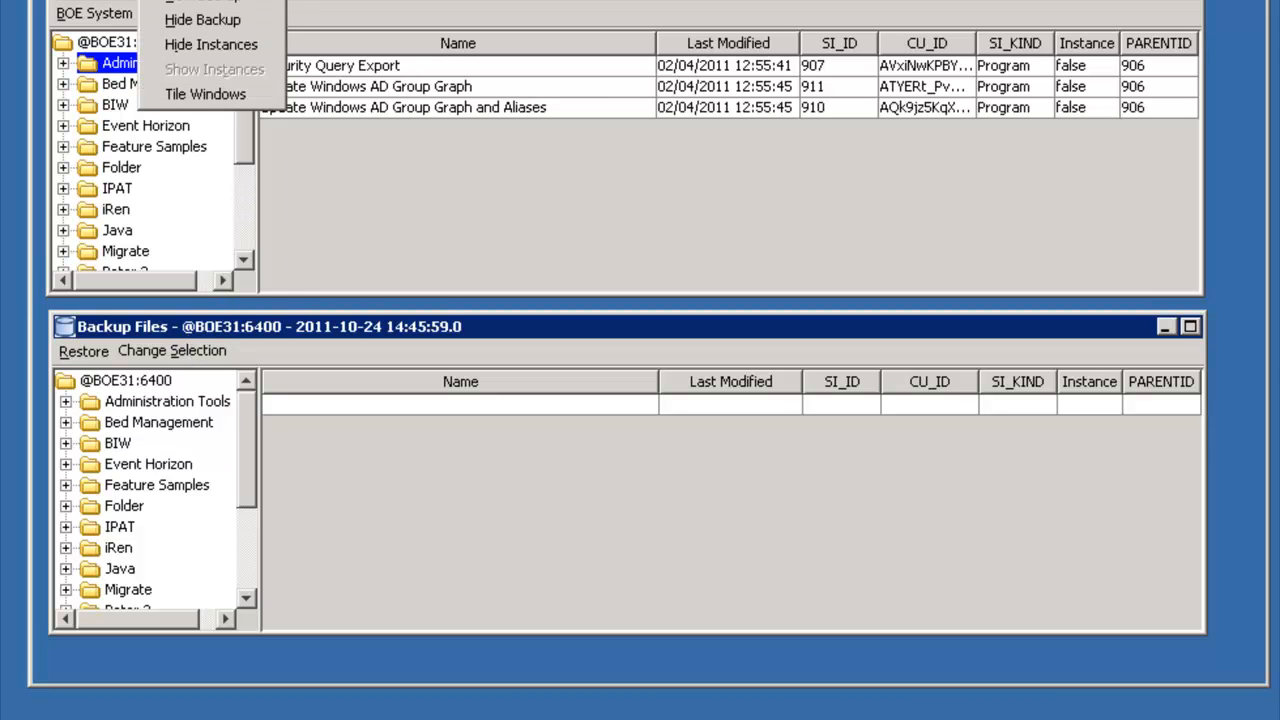
click(203, 20)
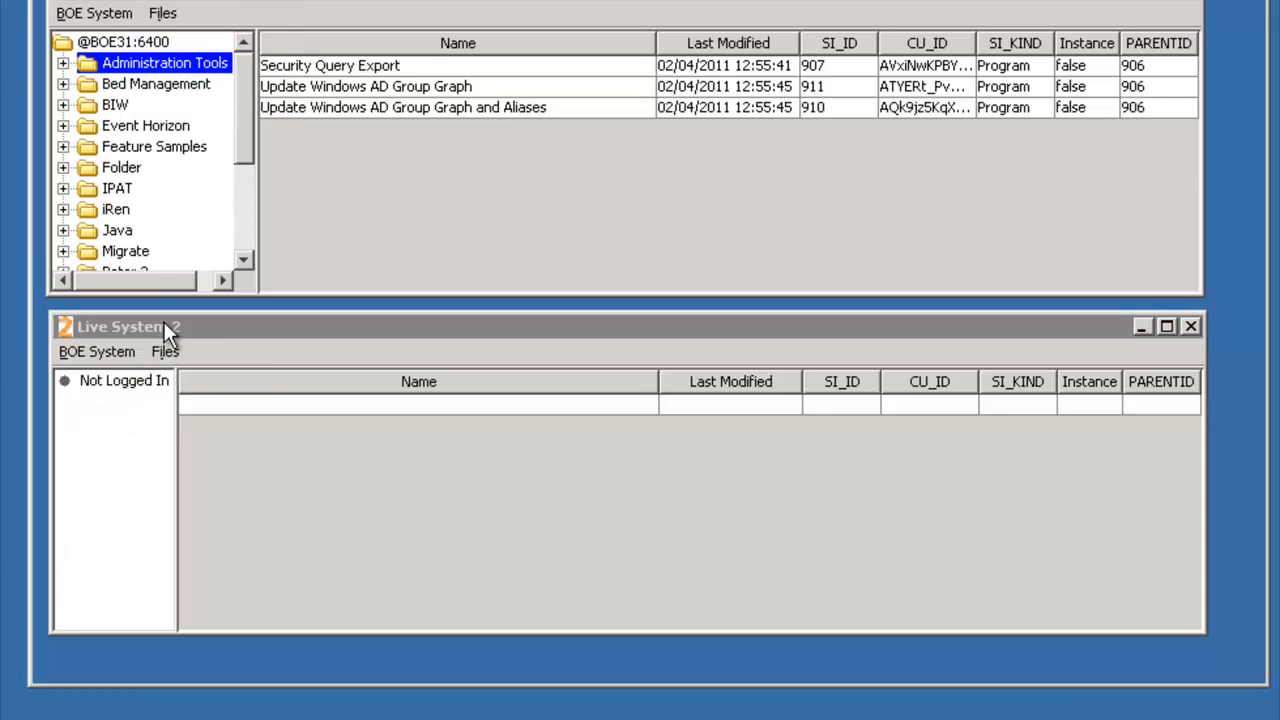
click(93, 354)
click(93, 379)
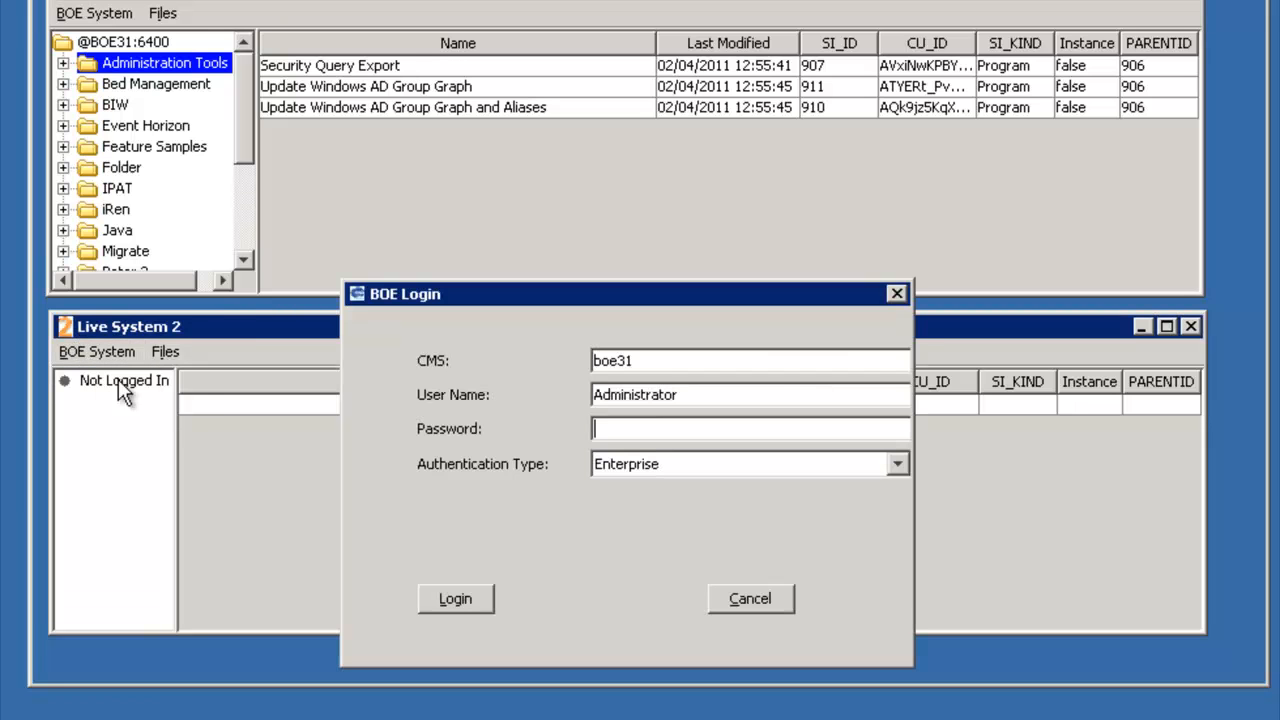
drag(649, 361, 586, 362)
text(lothlorien)
click(660, 427)
text(******)
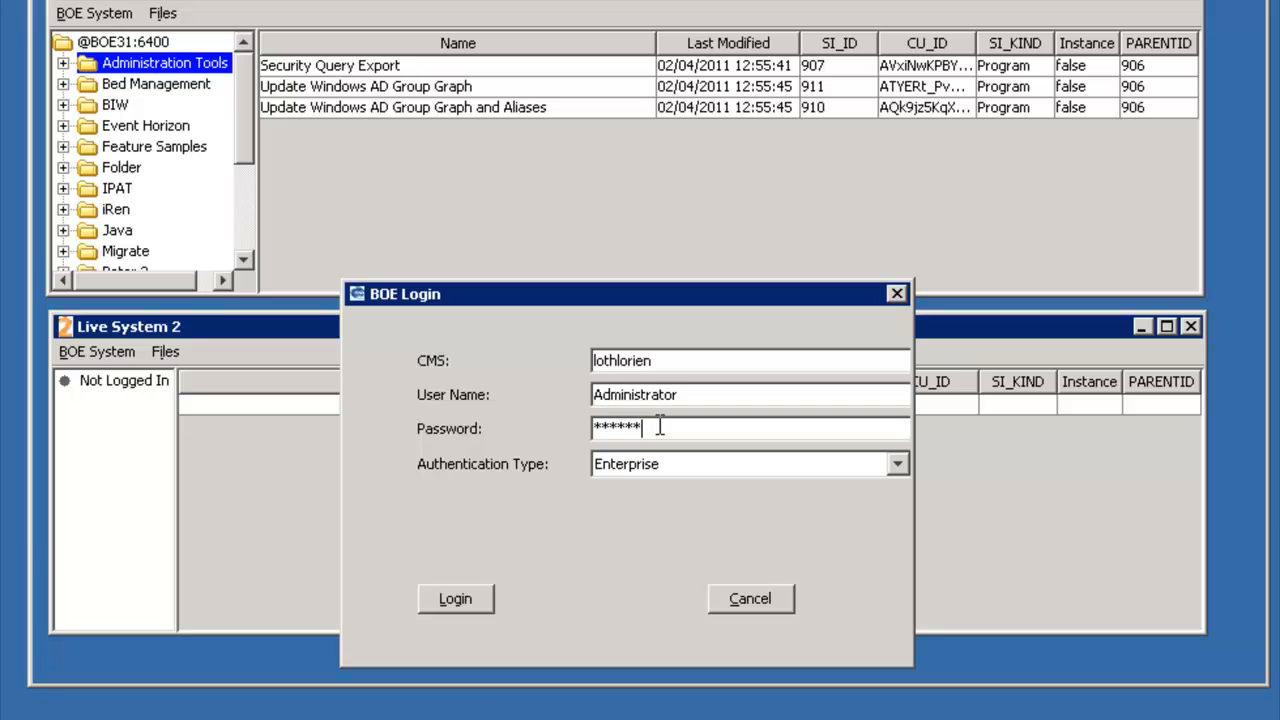
click(443, 600)
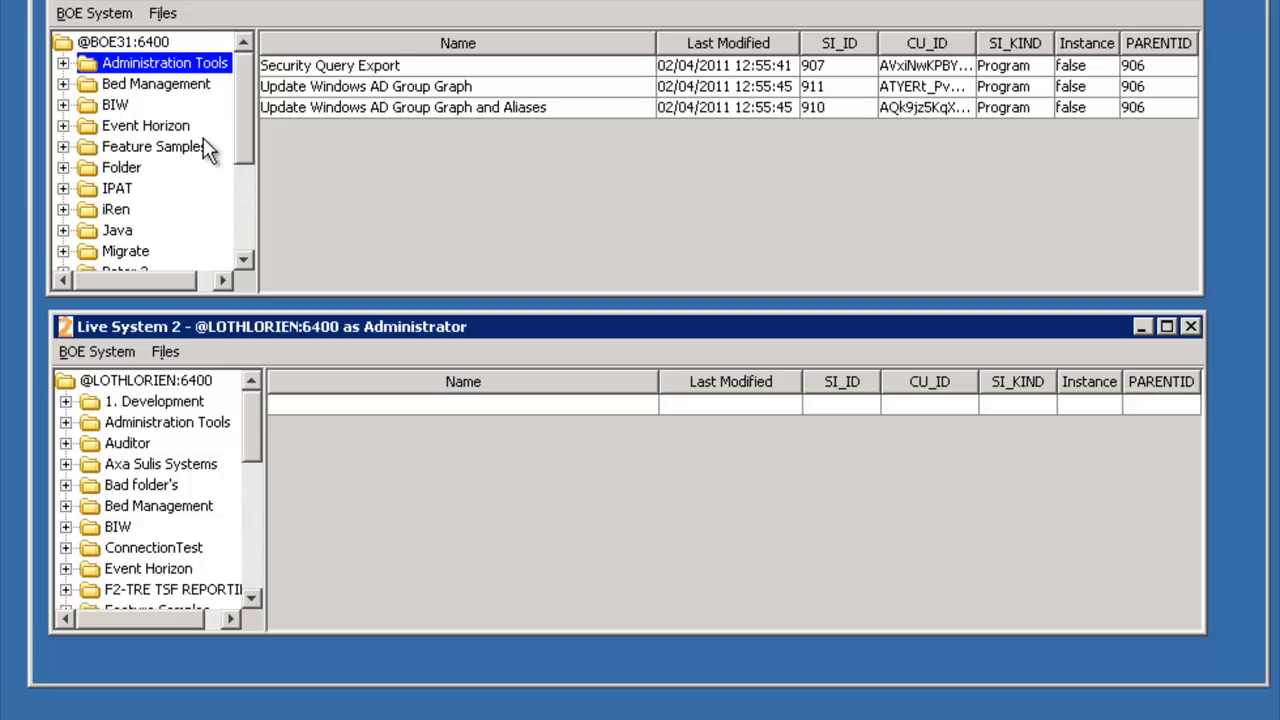
- Copy 1000 euro report from Live System 2's 1. Development folder to the live system as a new copy
click(140, 408)
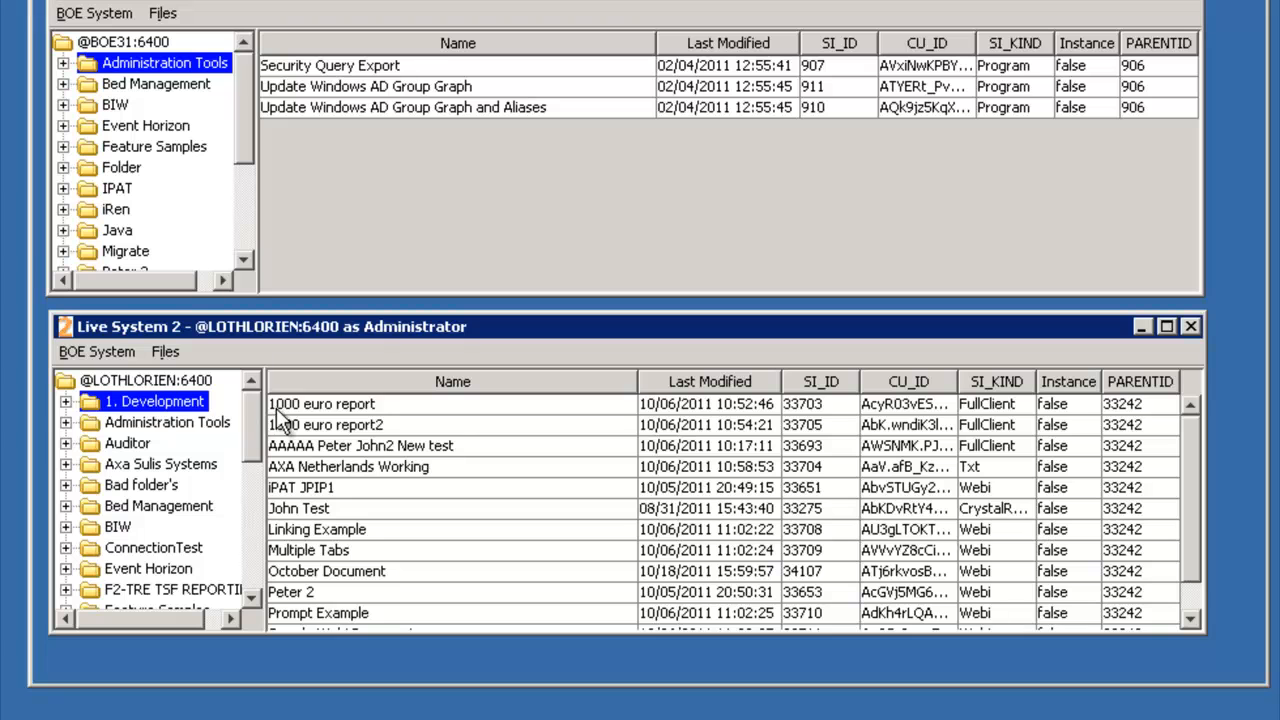
click(365, 408)
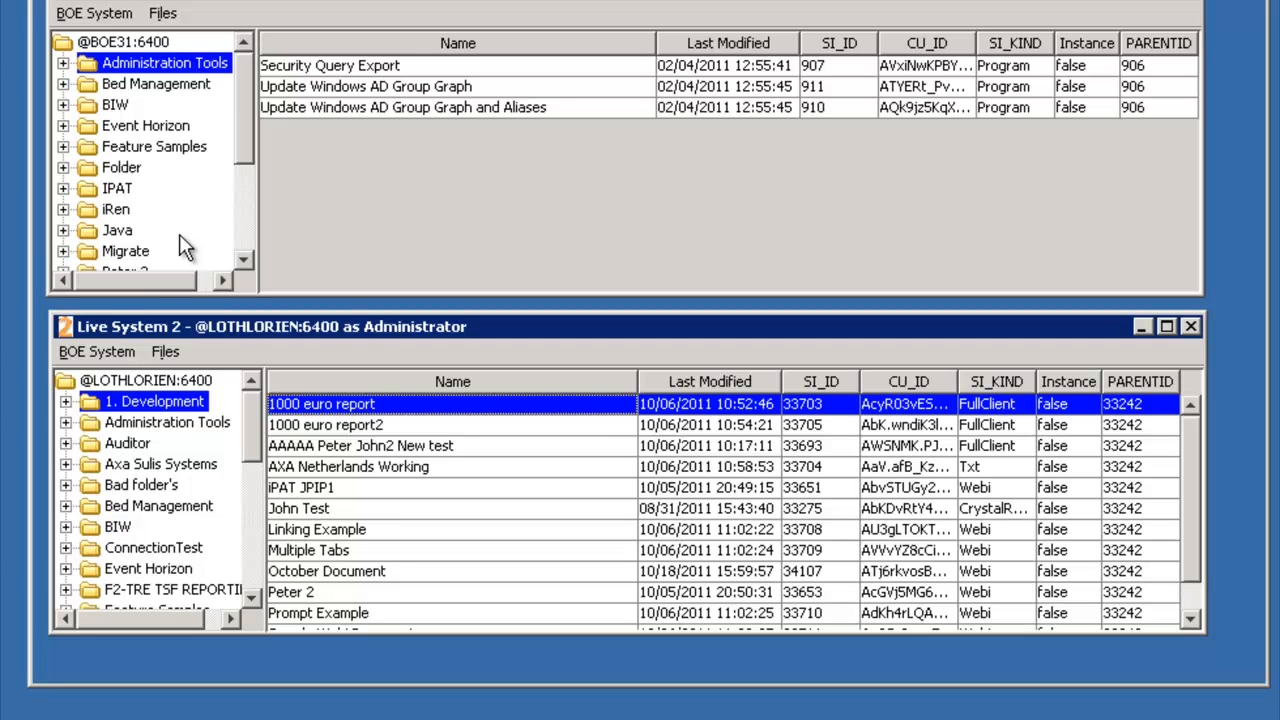
click(165, 352)
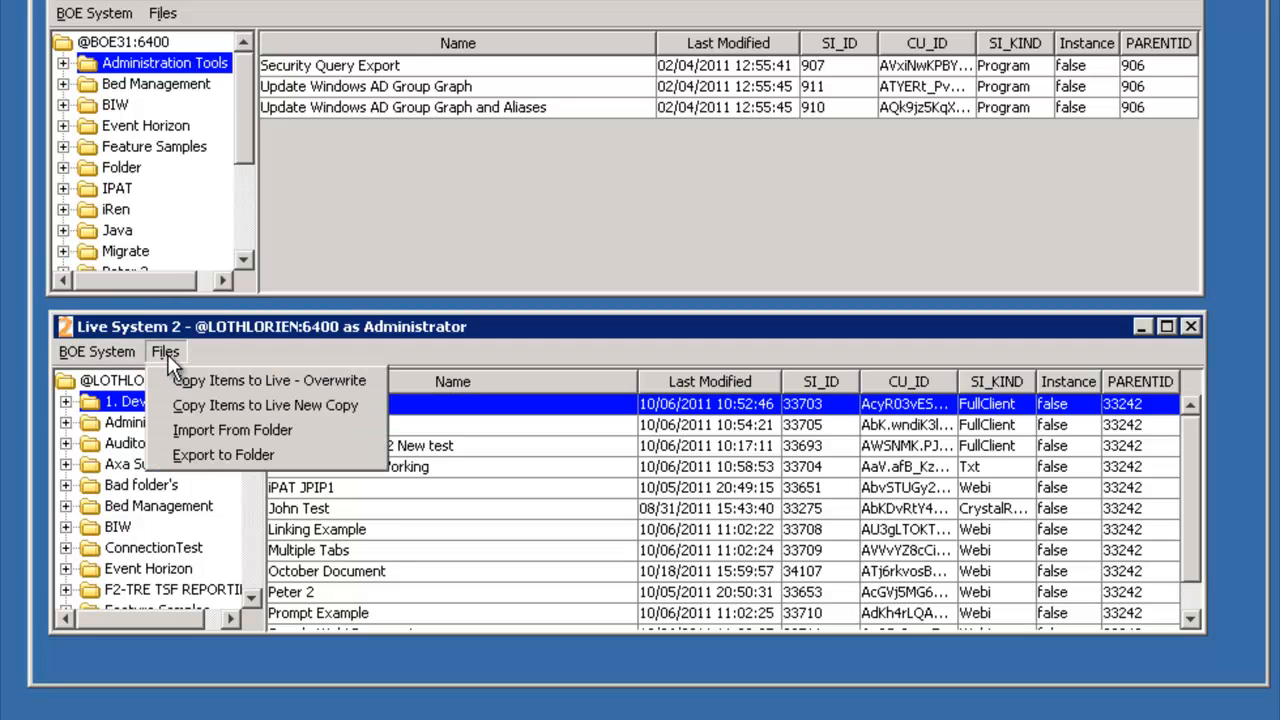
click(316, 405)
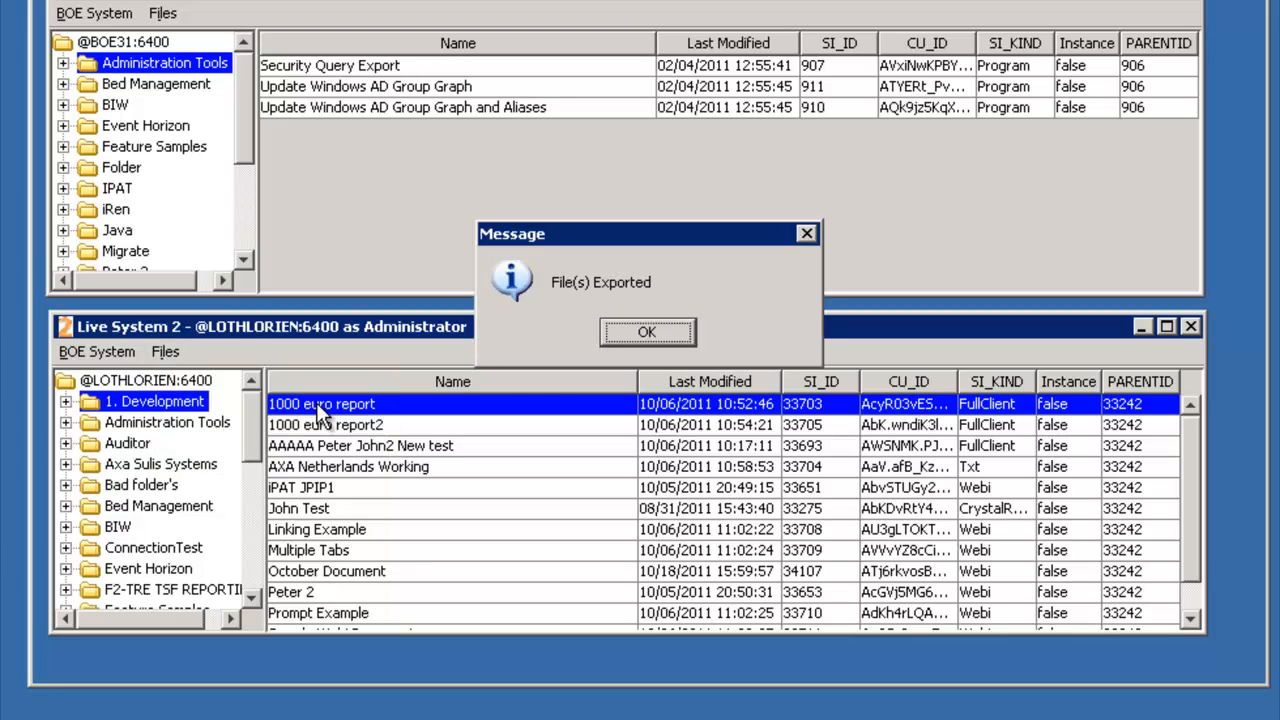
click(641, 331)
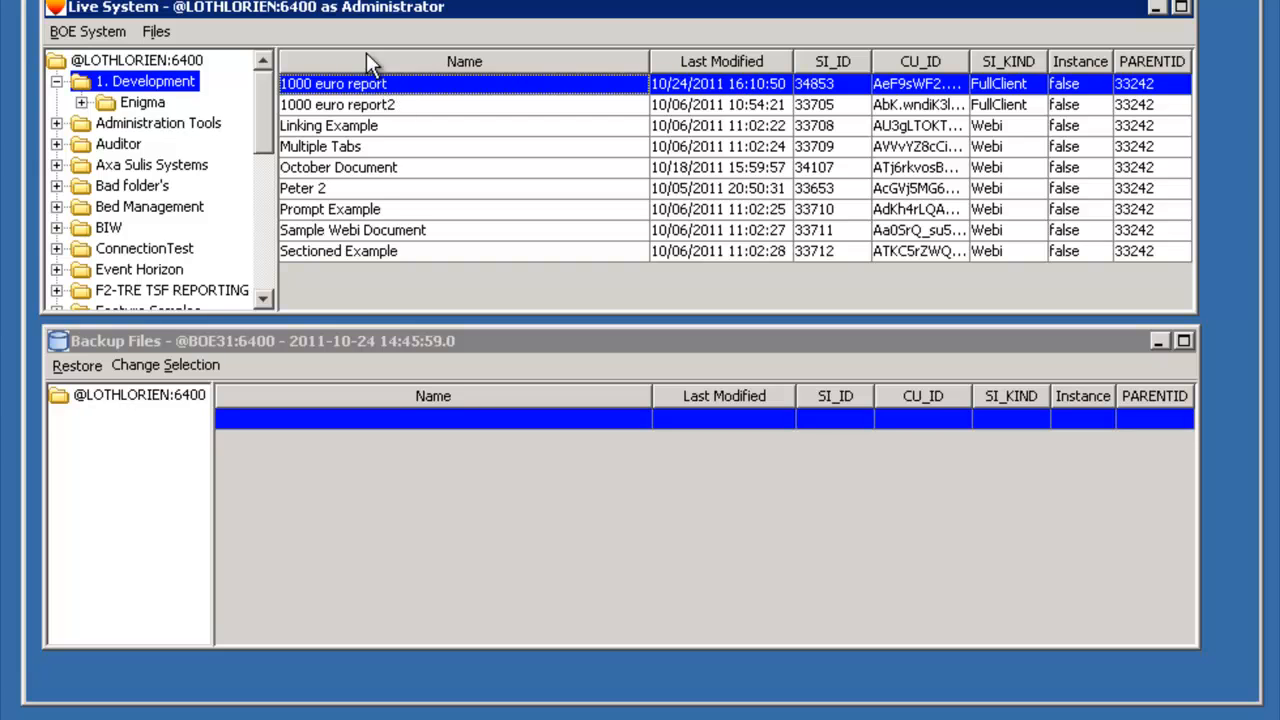
- Refresh the live tree of the LOTHLORIEN system and reload its 1. Development folder
click(303, 4)
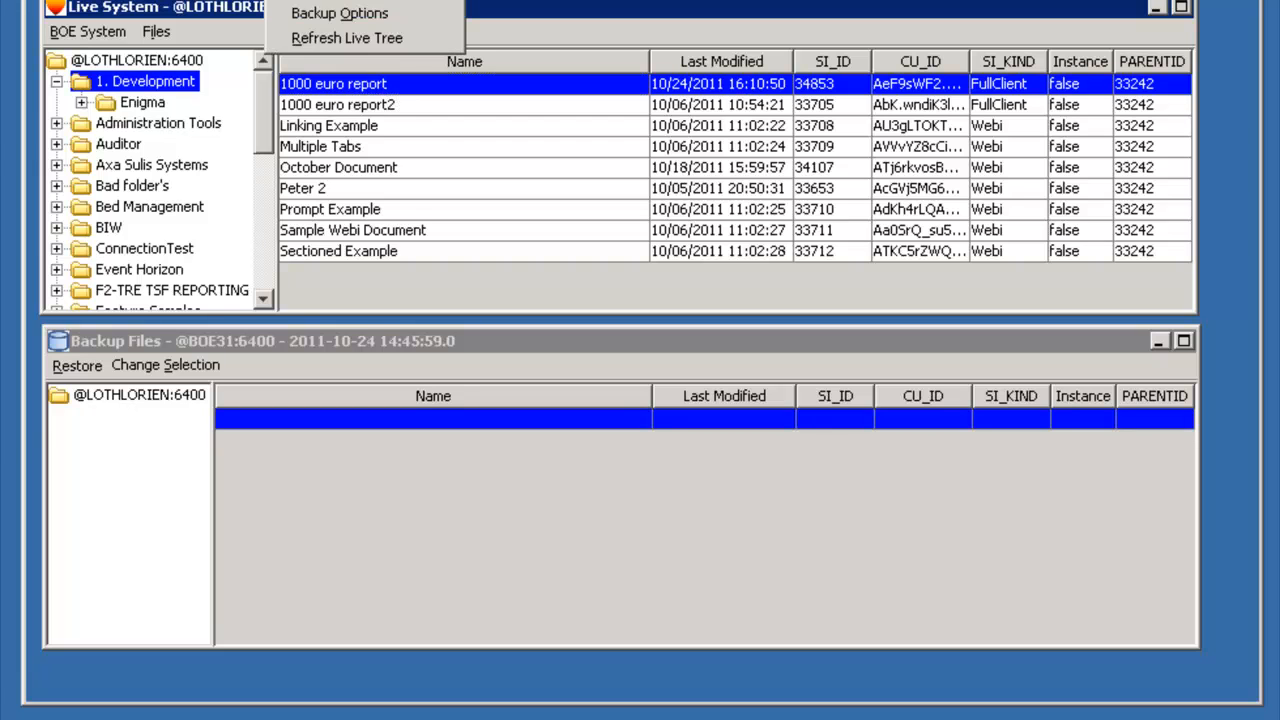
click(312, 36)
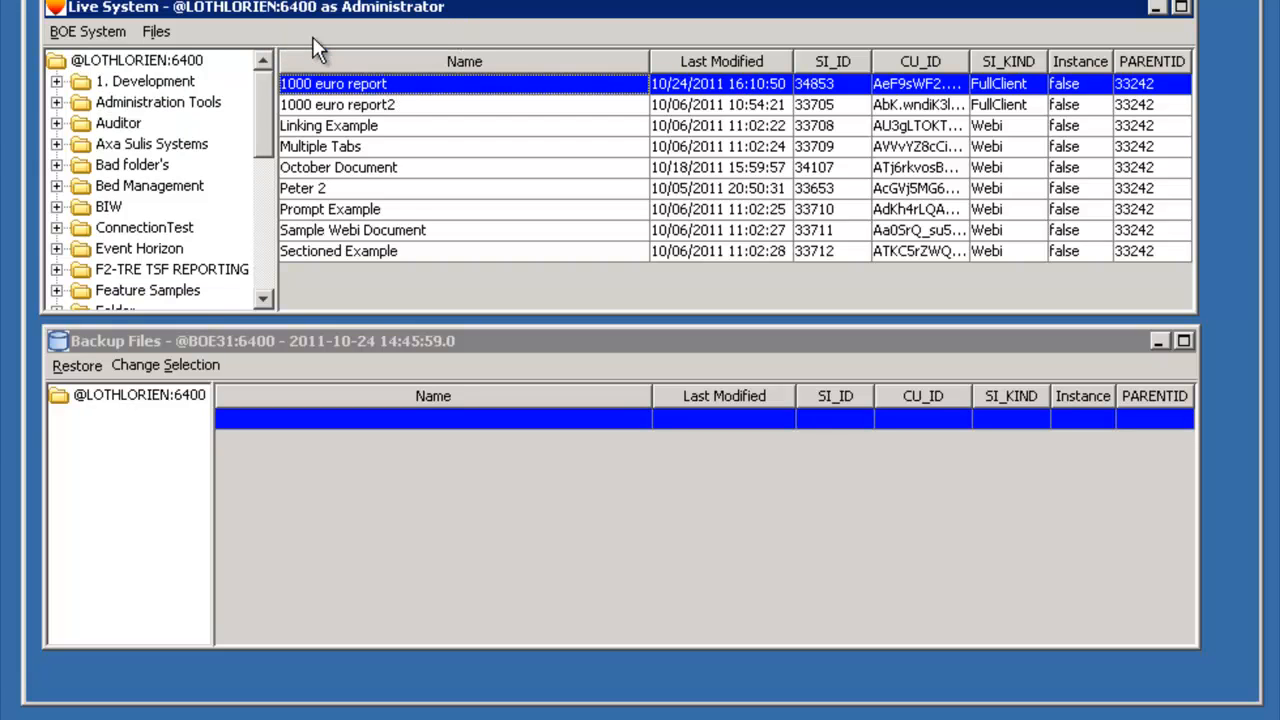
click(190, 83)
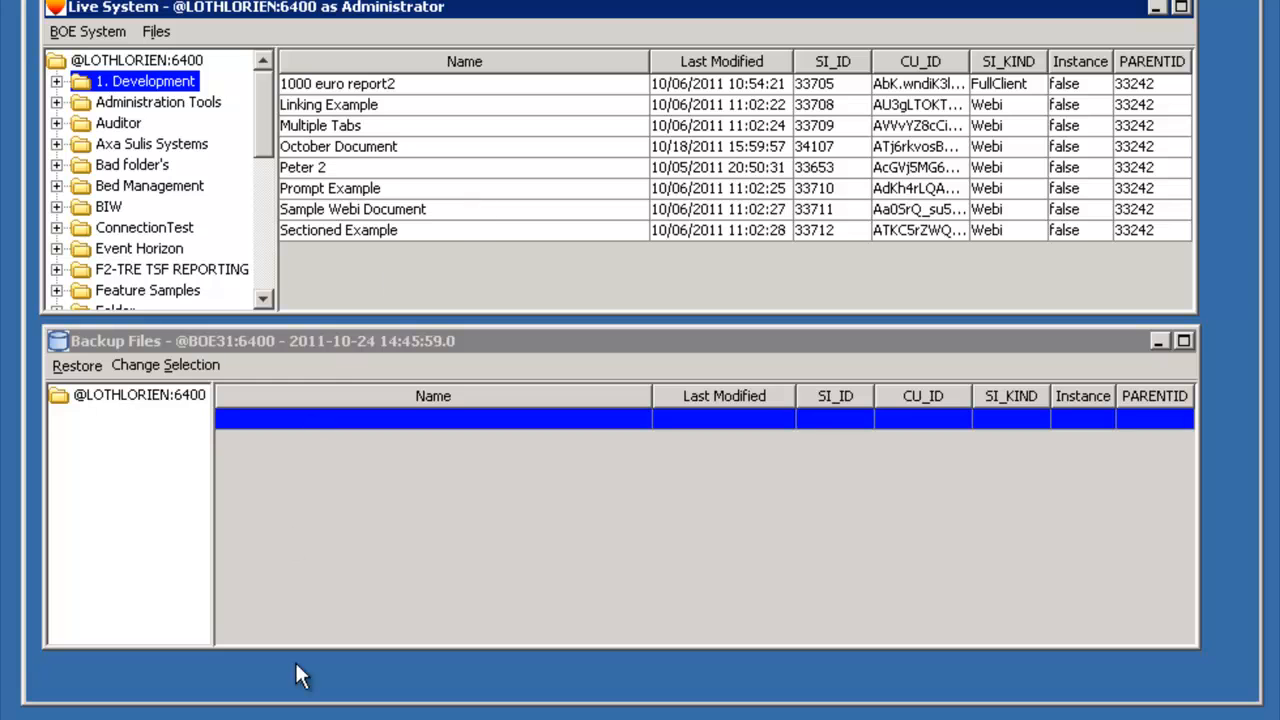
- Switch to Desktop Intelligence and try to open 1000 euro report.rep from the userDocs folder
drag(378, 716, 643, 8)
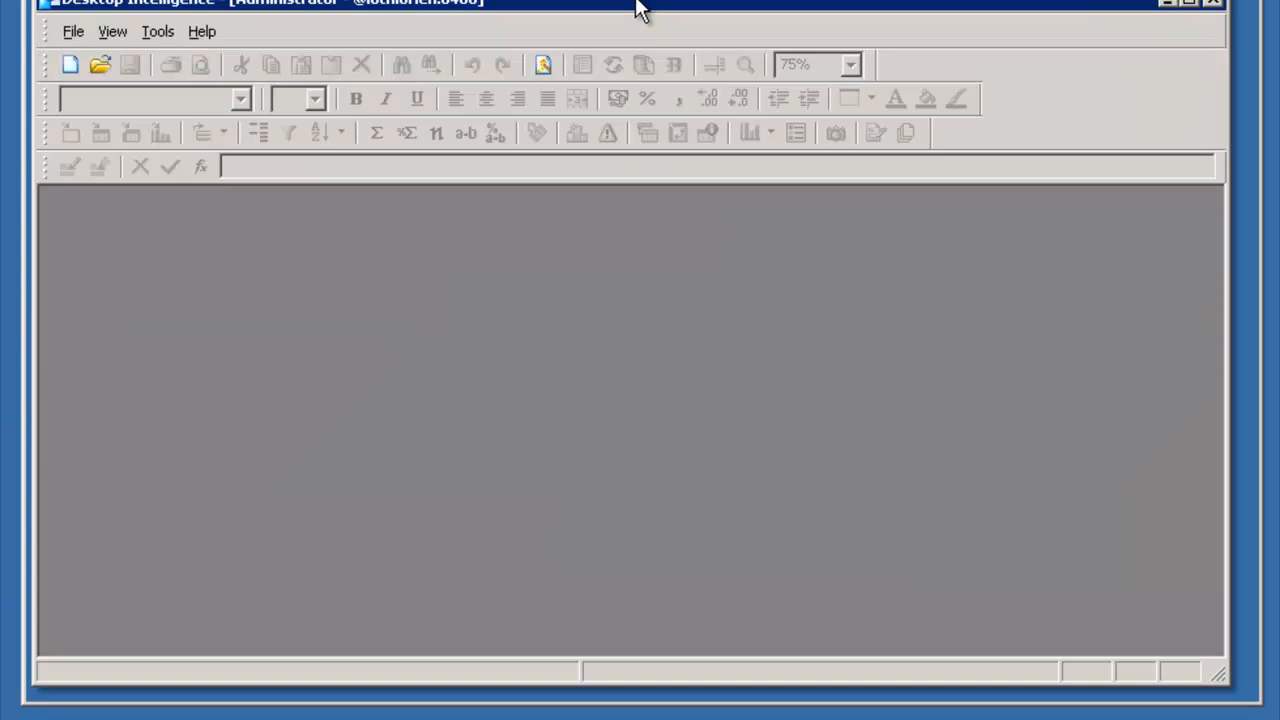
click(98, 65)
click(545, 276)
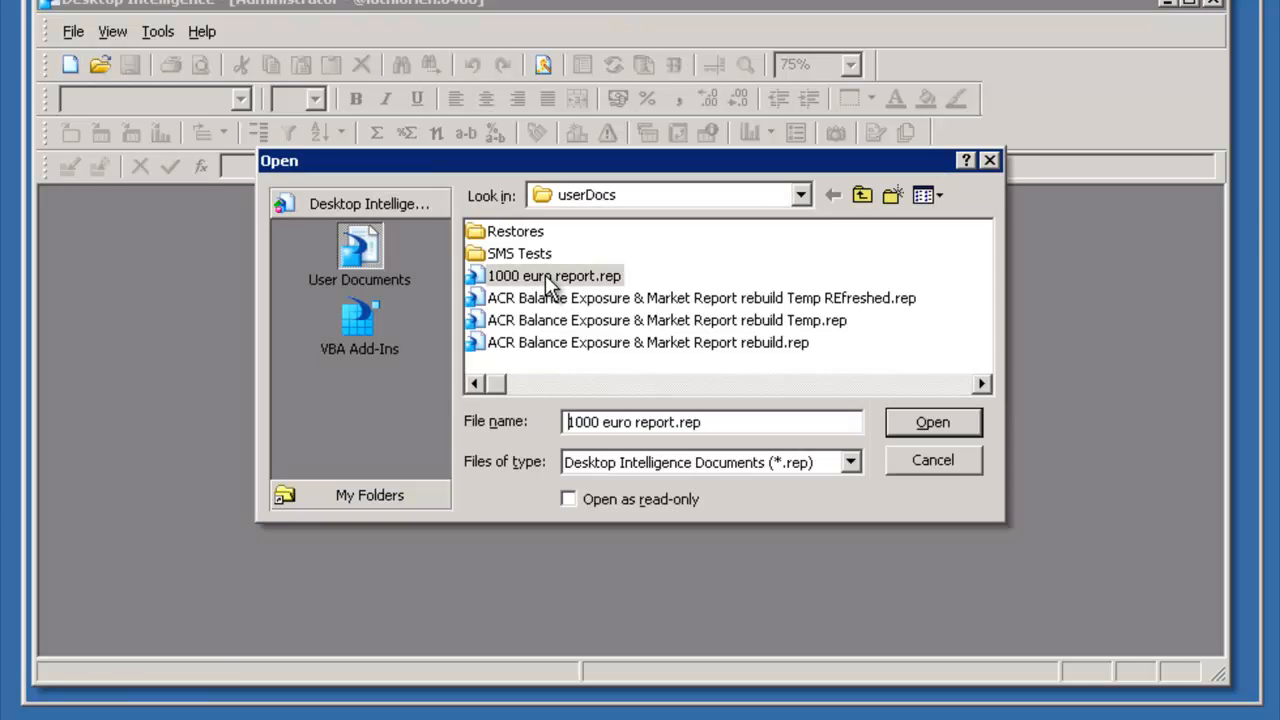
double_click(545, 276)
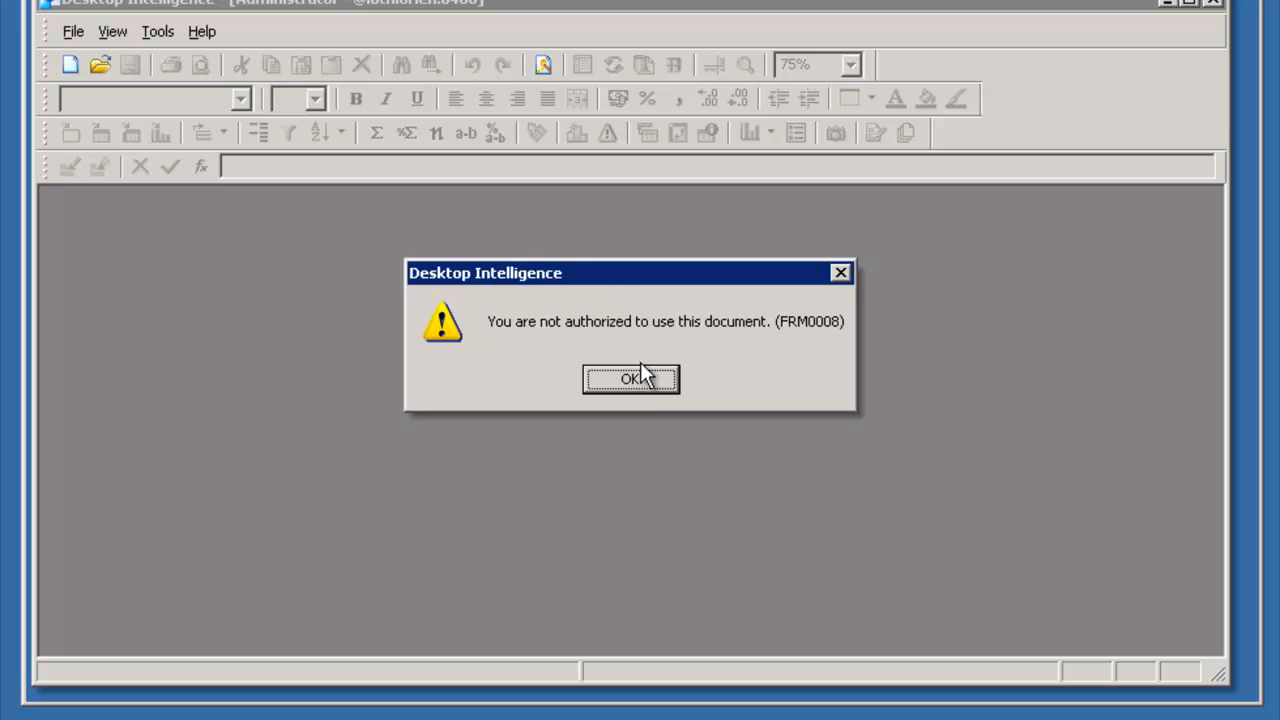
click(639, 380)
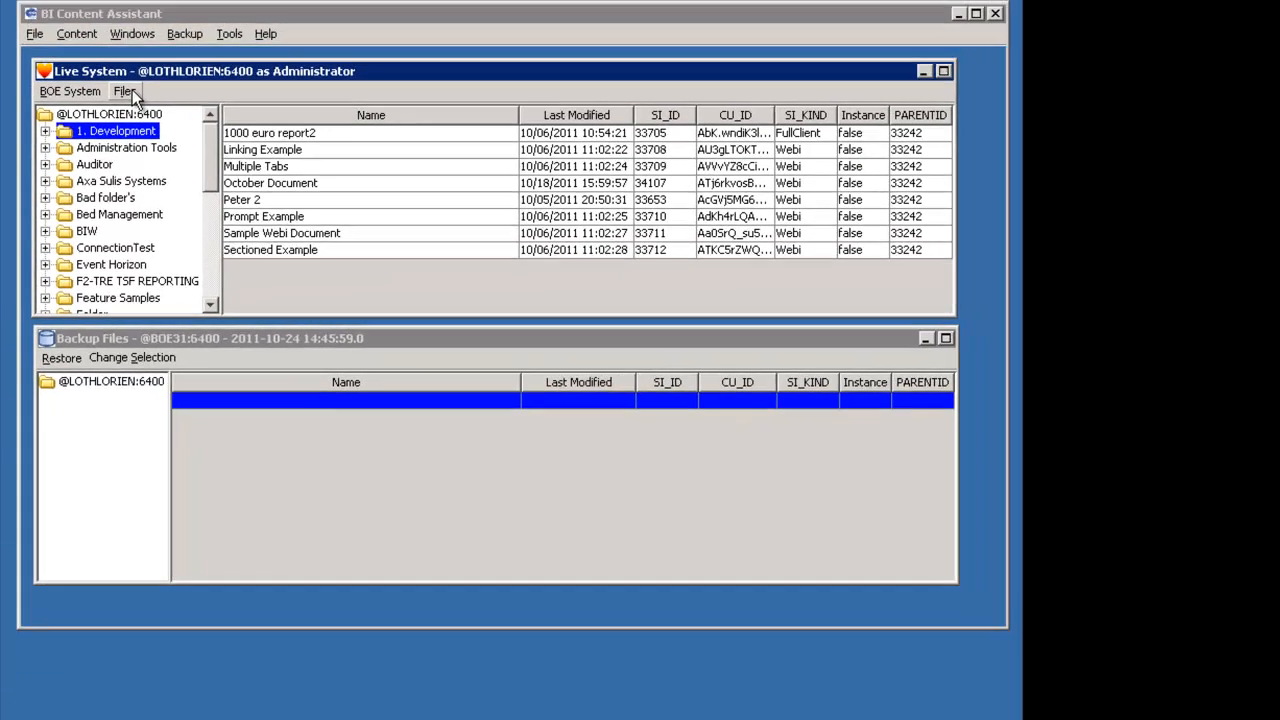
- Switch to BI Content Assistant and import 1000 euro report.rep from My Business Objects Documents\userDocs into the live 1. Development folder
click(128, 91)
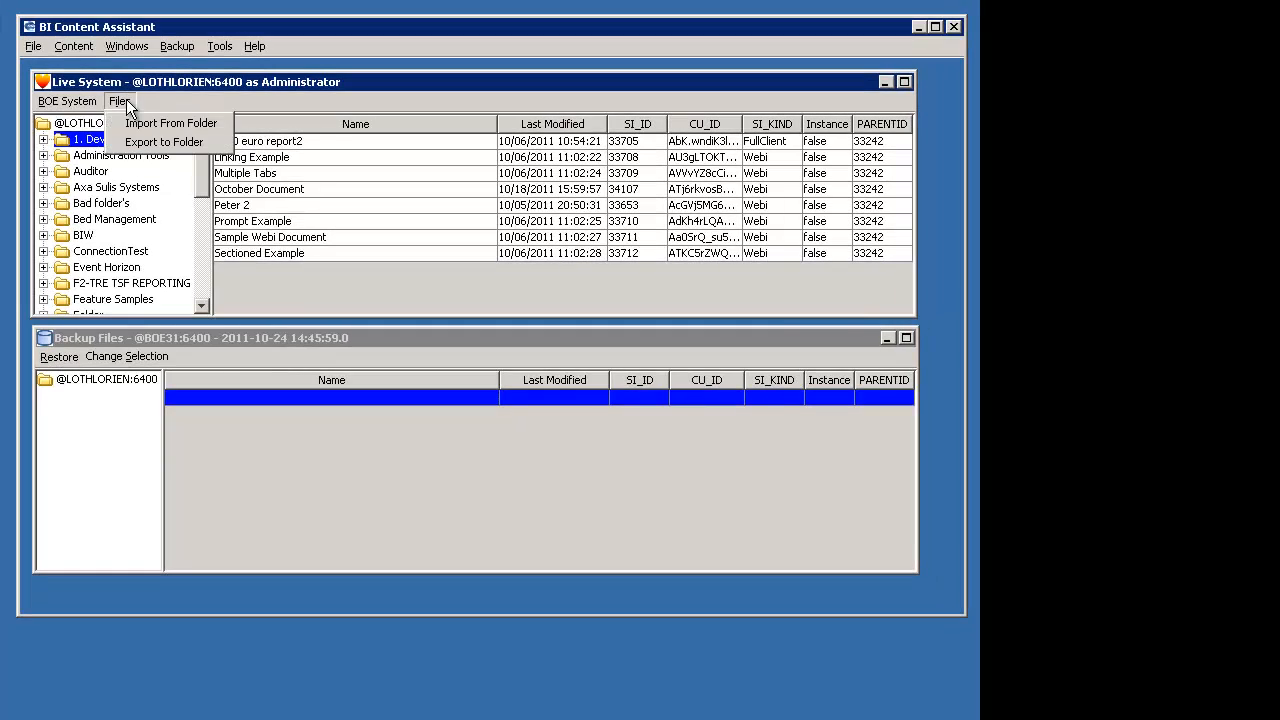
click(143, 124)
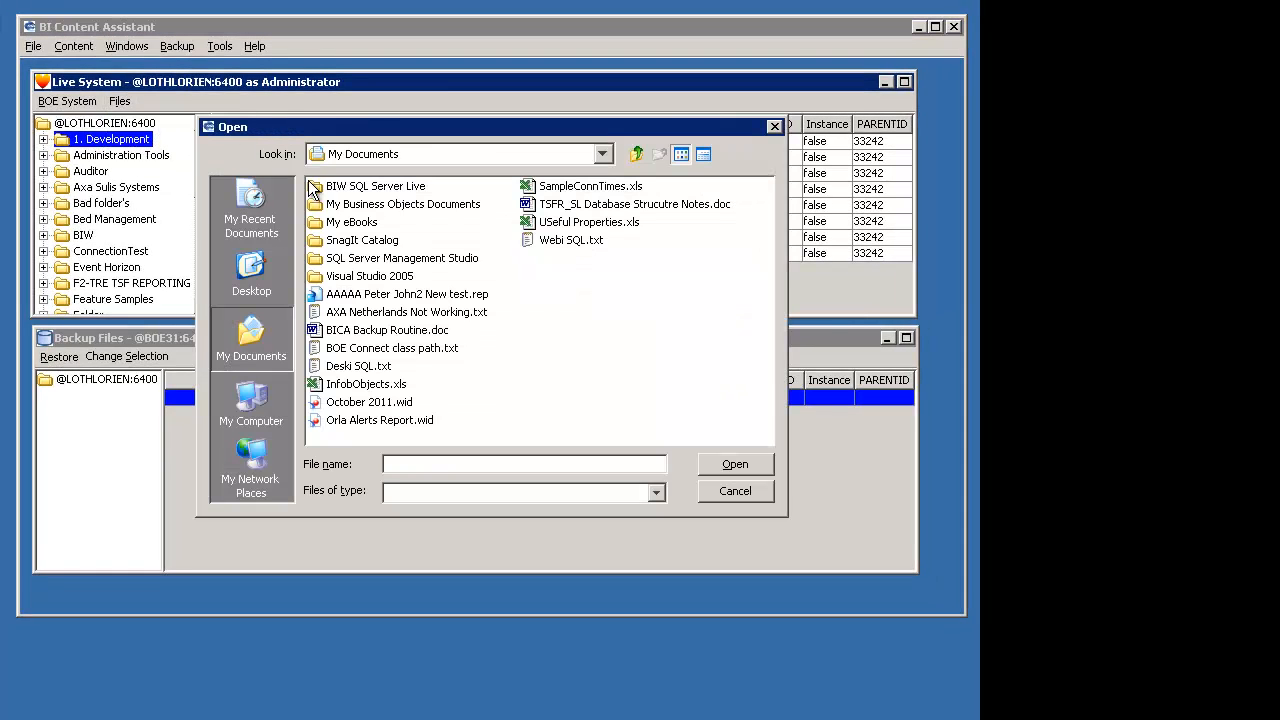
double_click(350, 206)
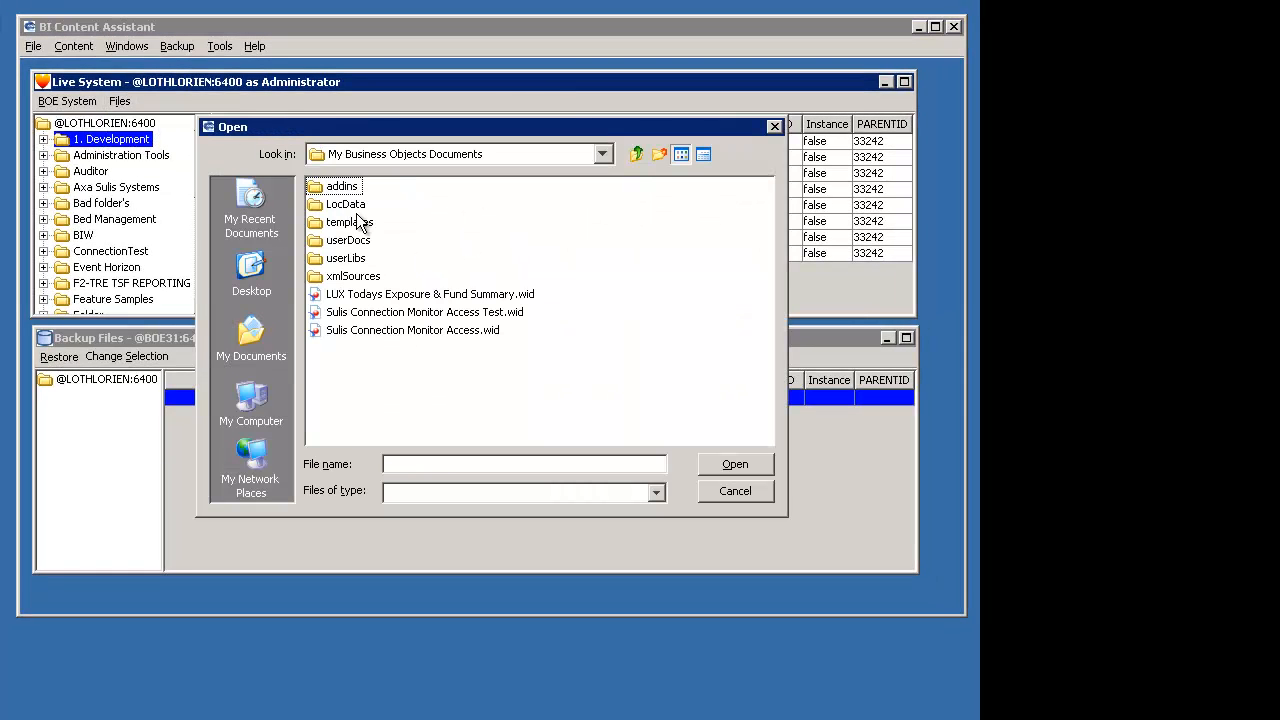
double_click(346, 241)
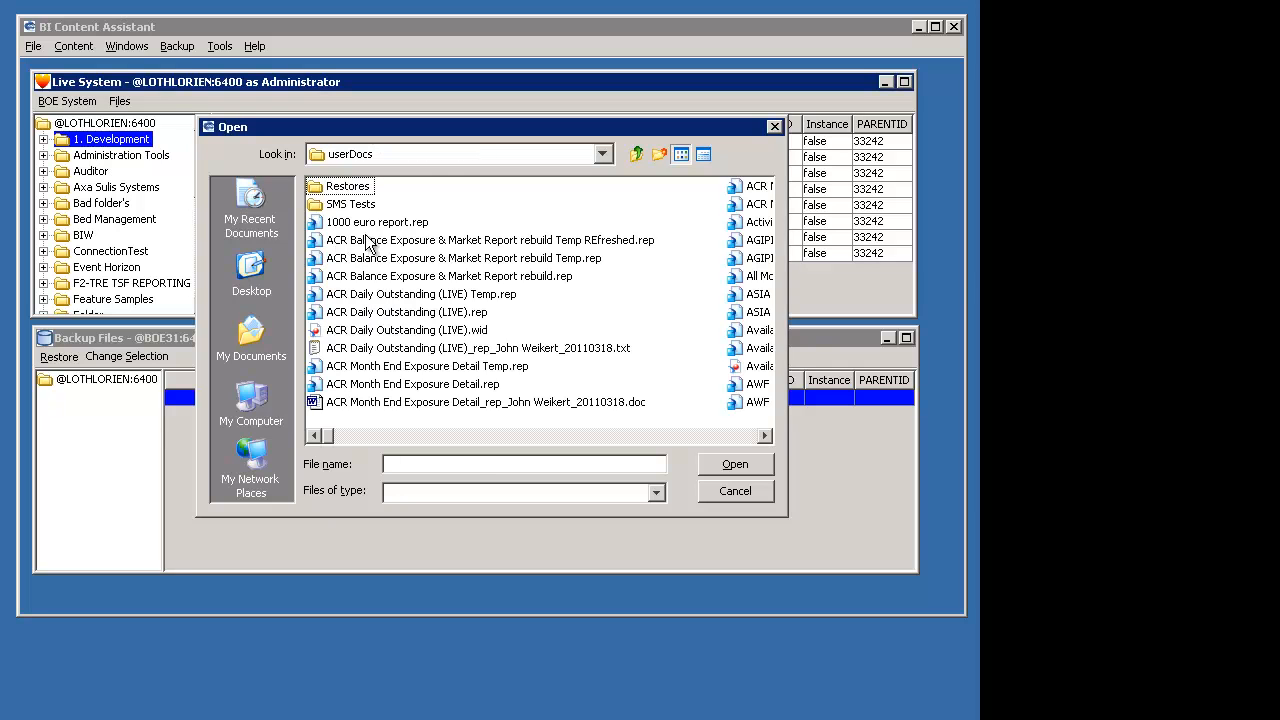
click(368, 224)
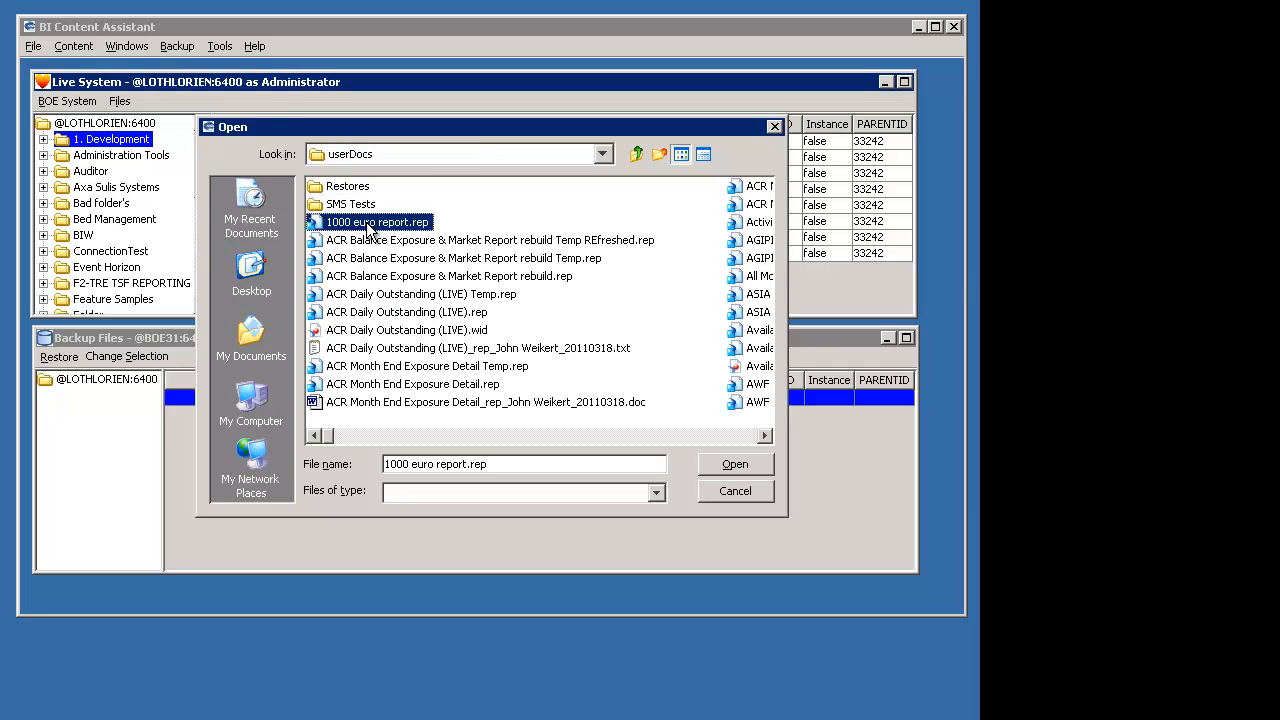
click(734, 466)
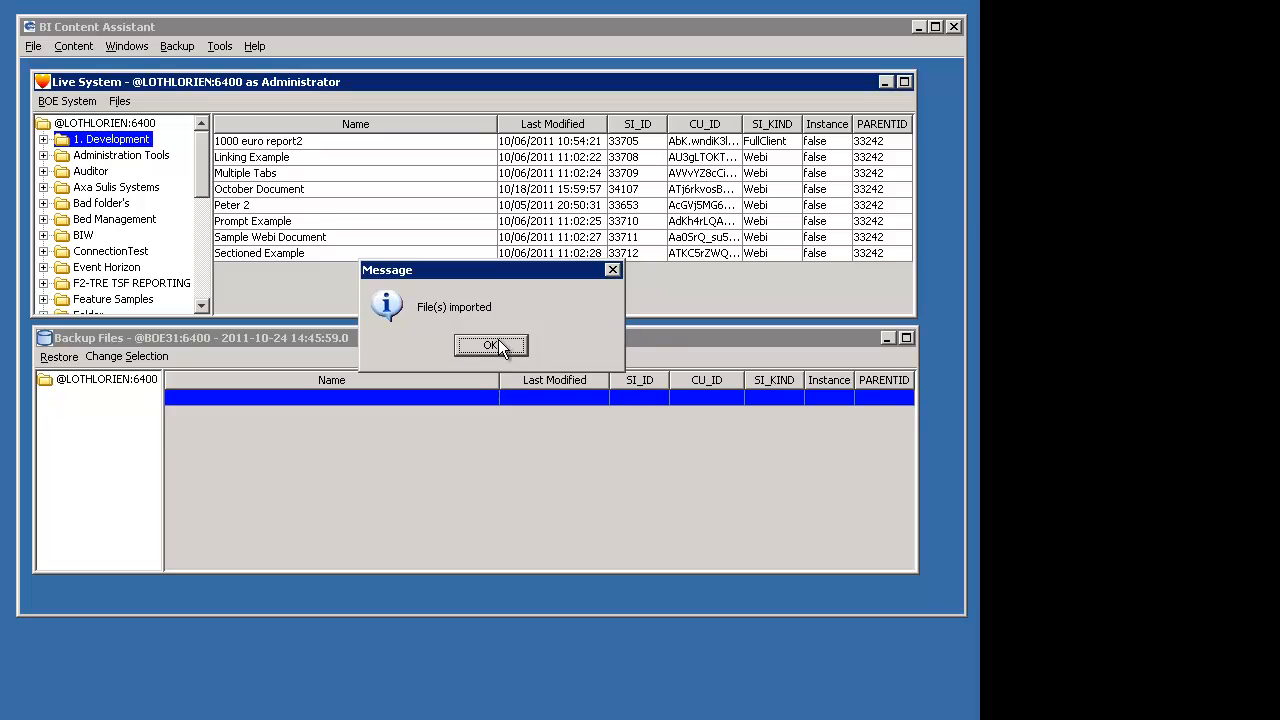
click(492, 345)
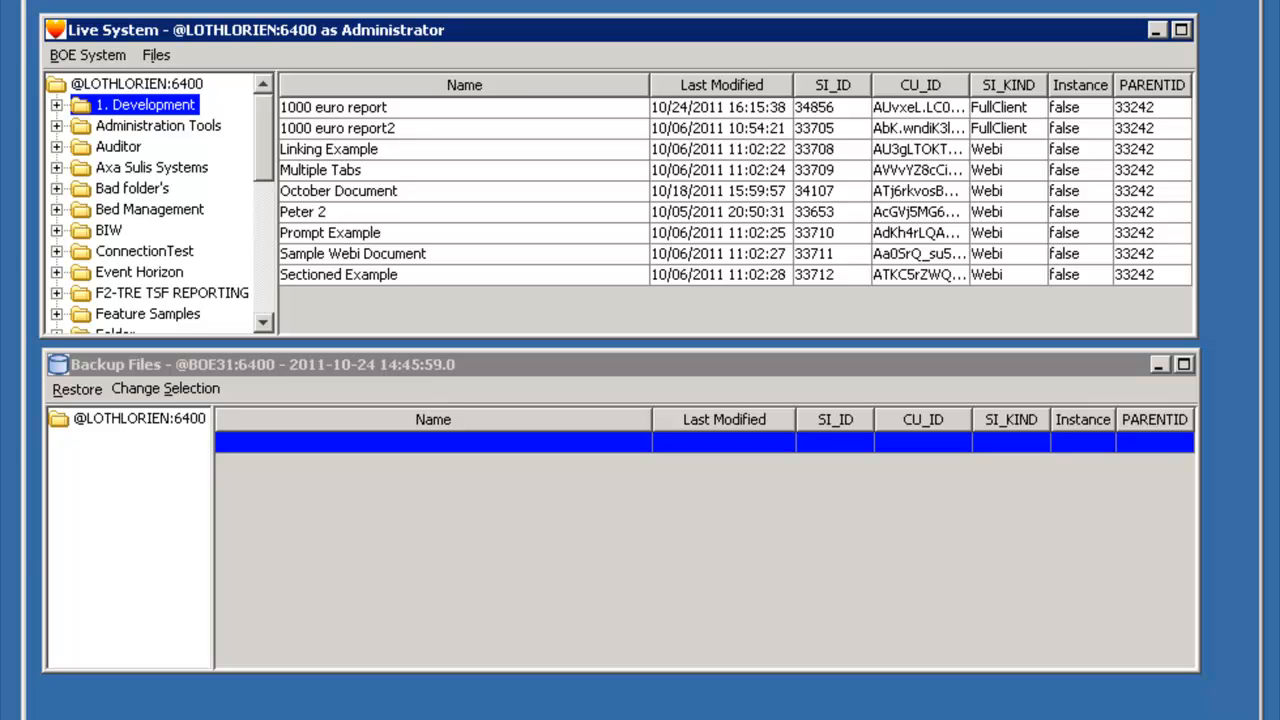
- Switch to Desktop Intelligence and retrieve 1000 euro report.rep from the repository's 1. Development folder, opening it on retrieval
drag(700, 715, 849, 22)
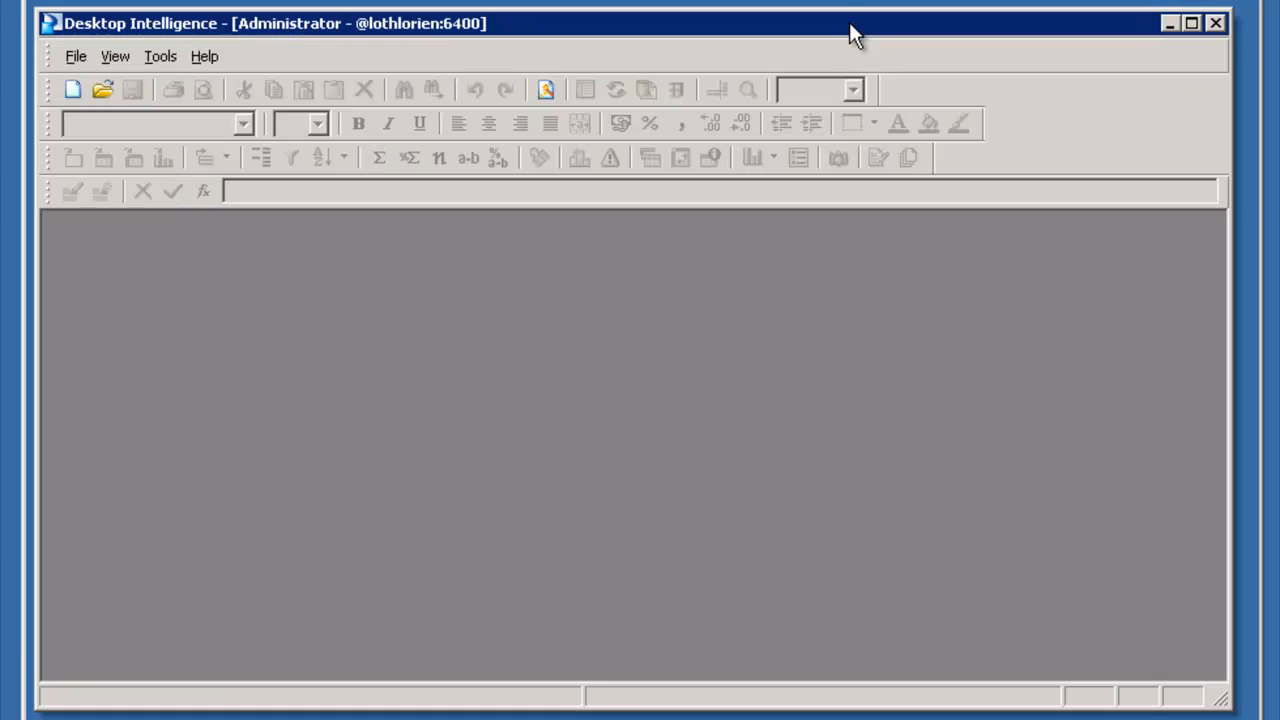
click(81, 60)
click(98, 148)
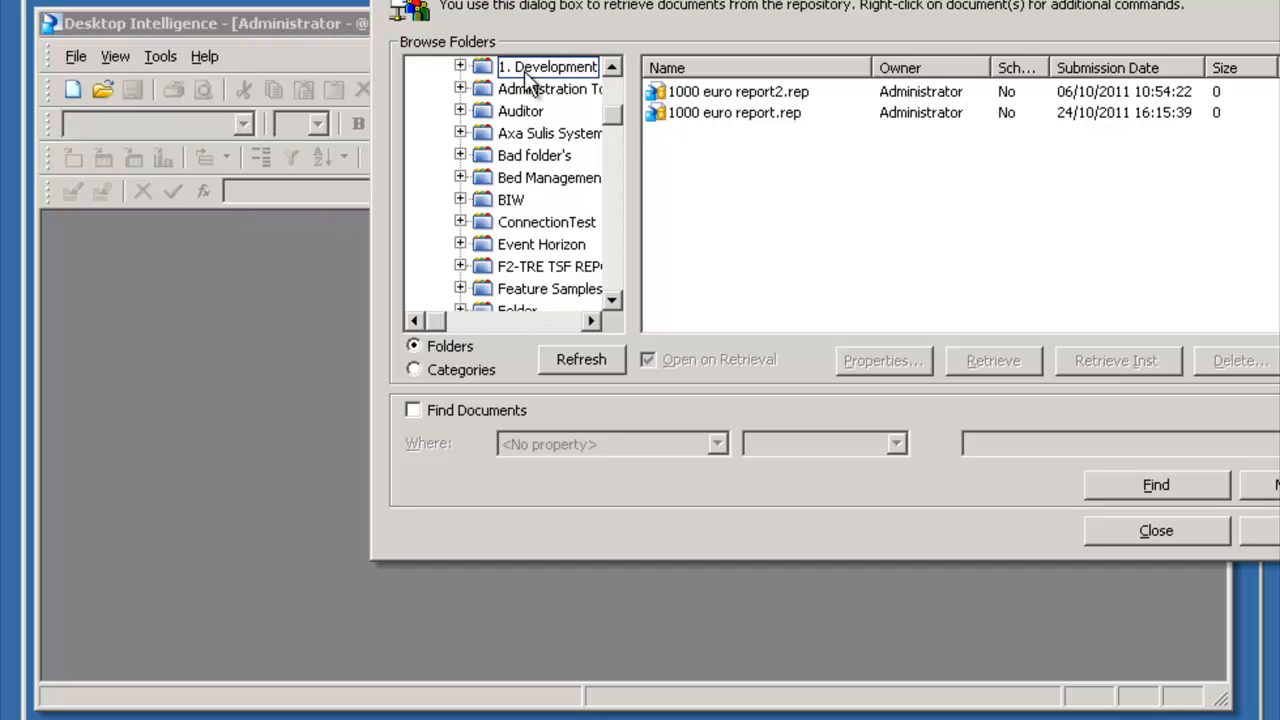
click(528, 70)
click(750, 118)
click(749, 115)
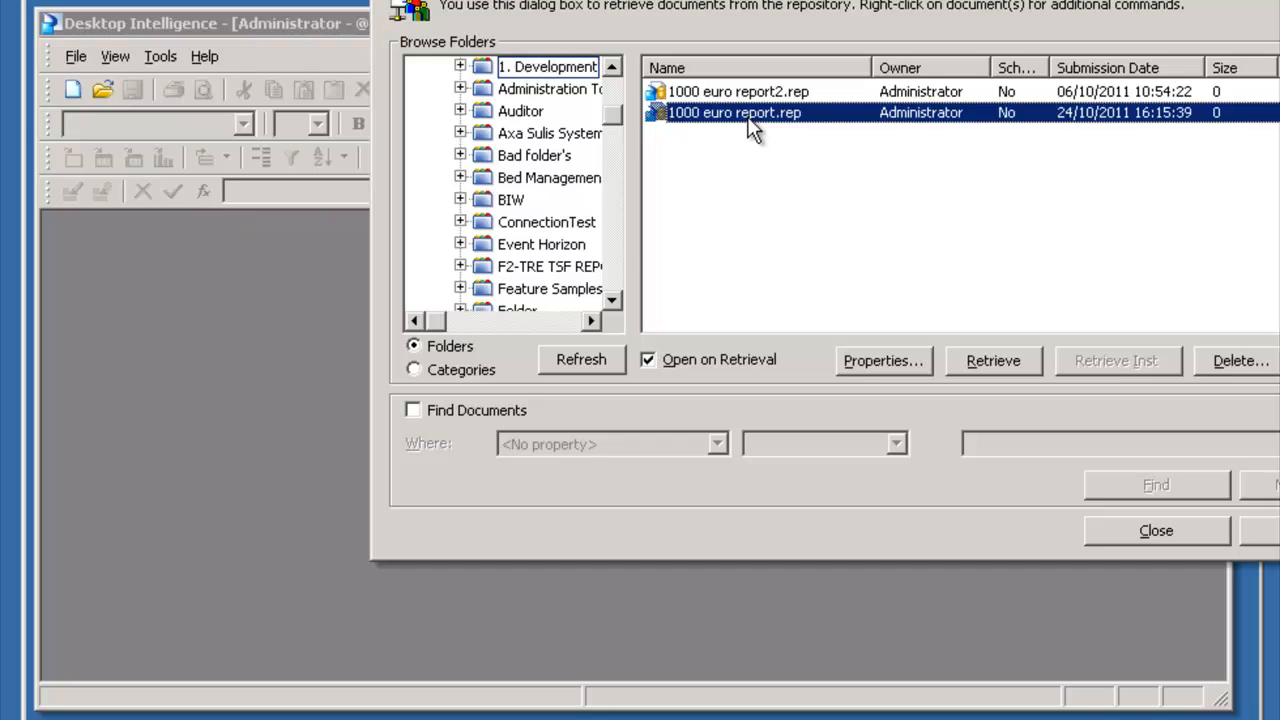
click(996, 360)
click(723, 292)
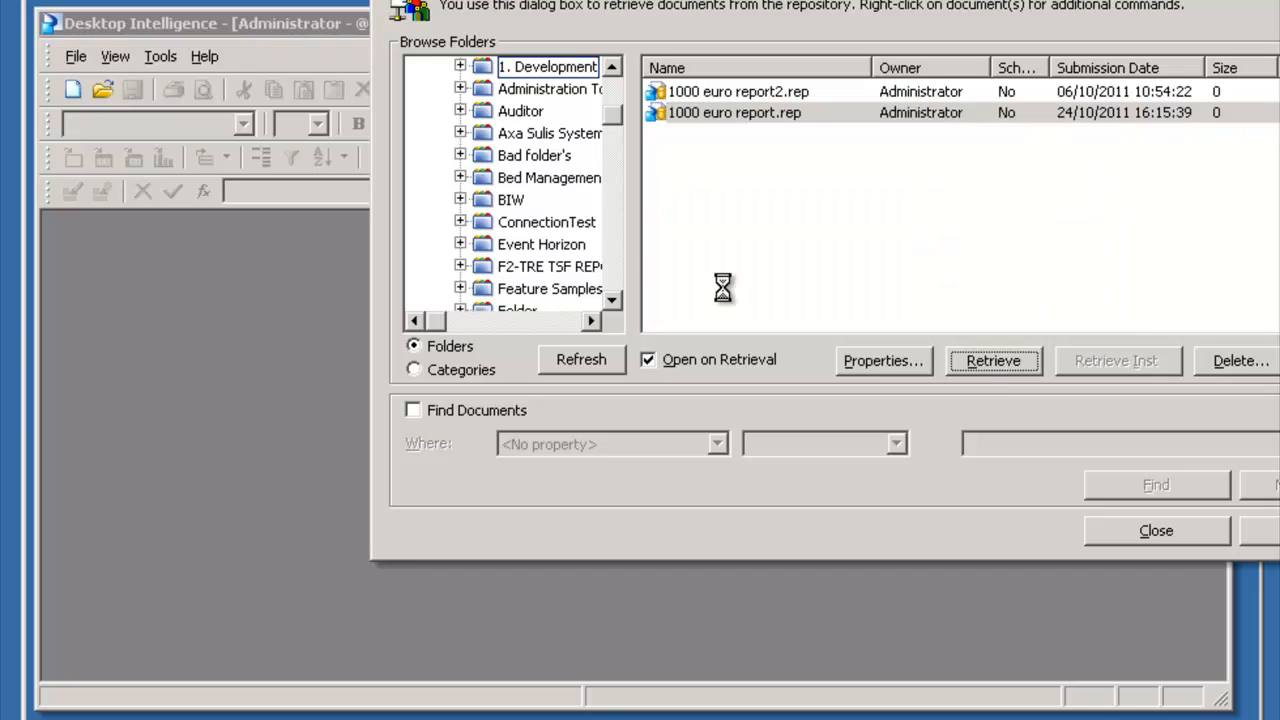
click(1052, 238)
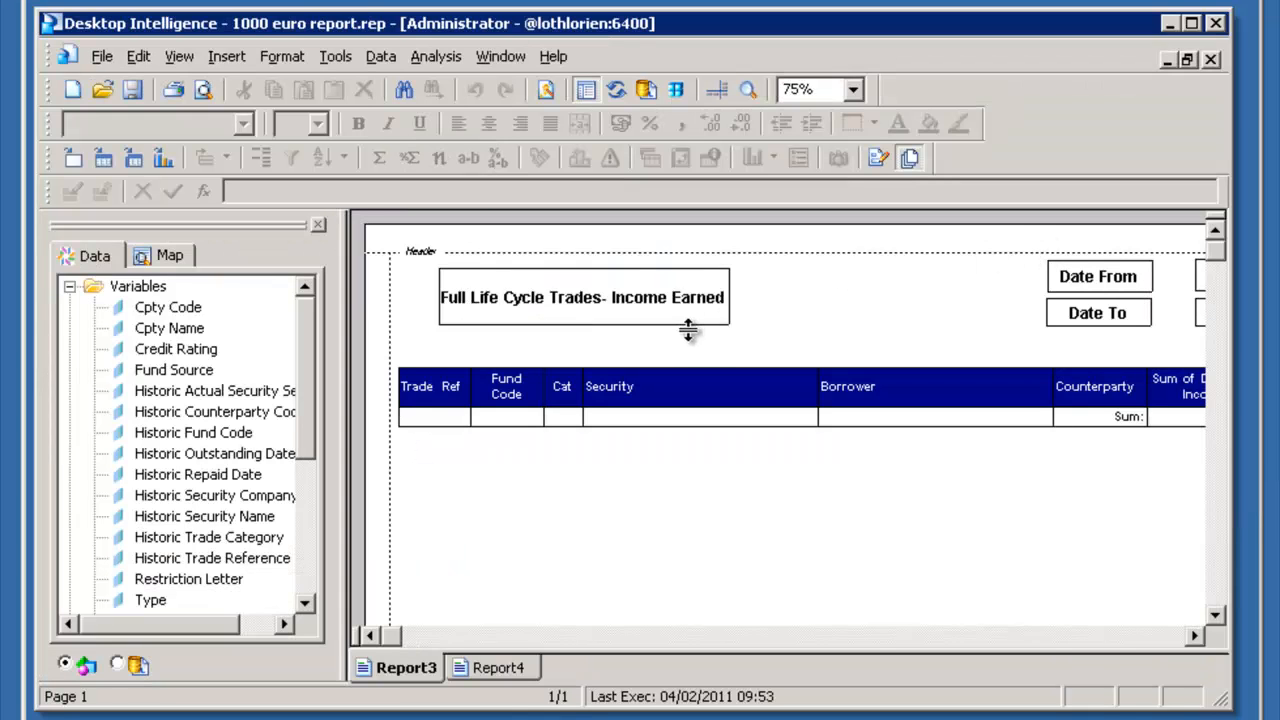